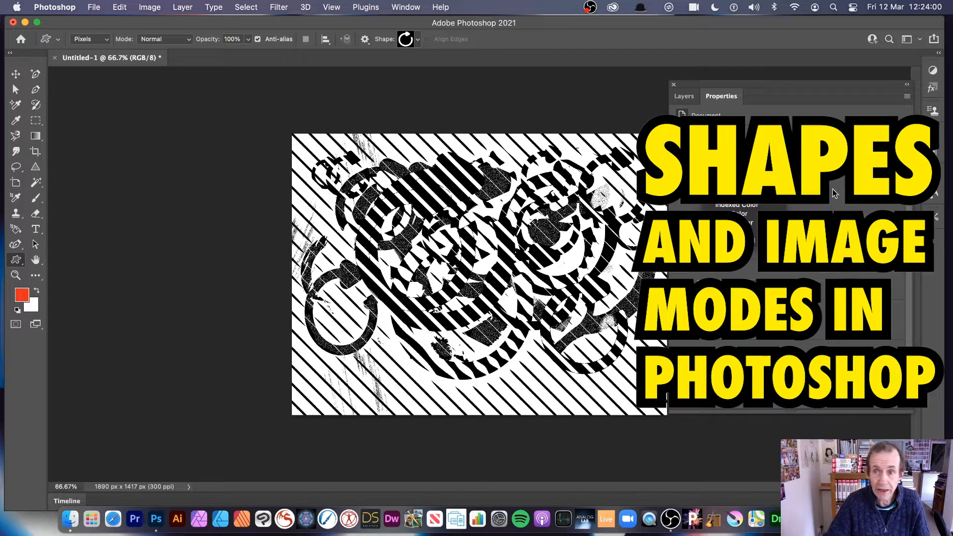
Step: Review the image mode and bit depth options, the available panels, and the custom shape's drawing and blending modes
click(834, 194)
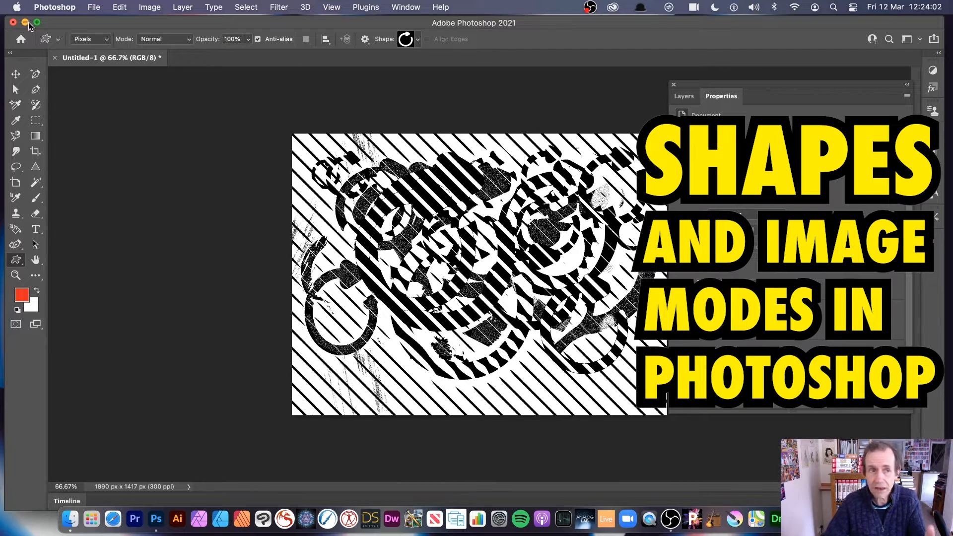
click(157, 7)
mouse_move(159, 23)
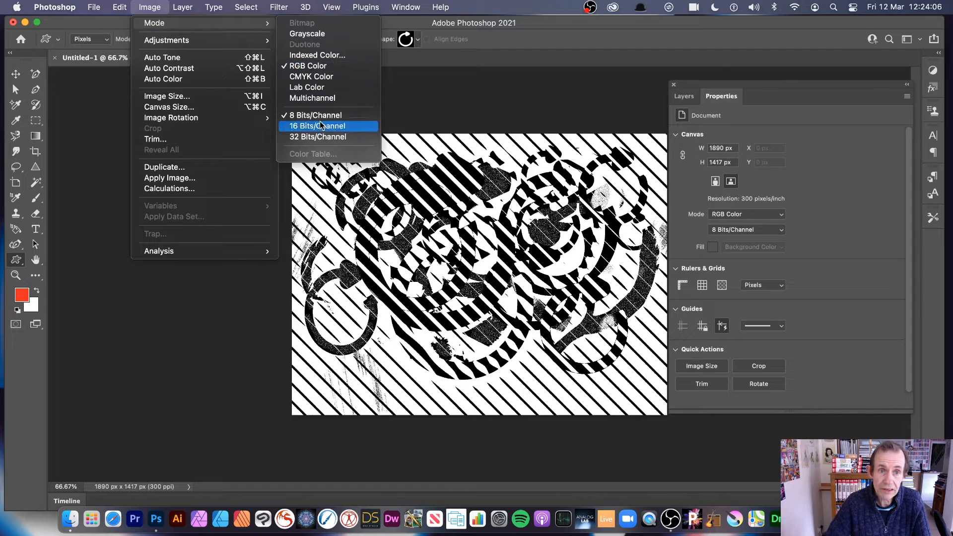
click(732, 185)
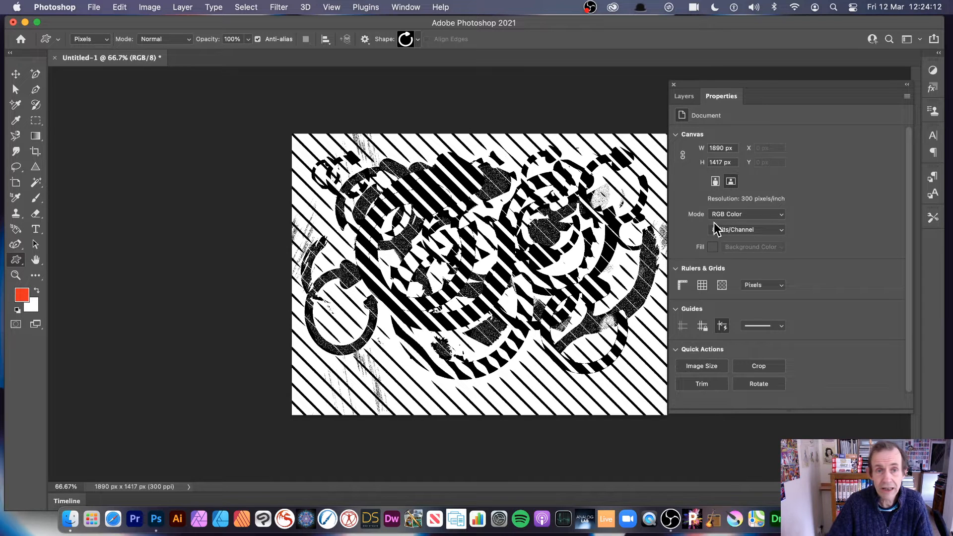
click(406, 7)
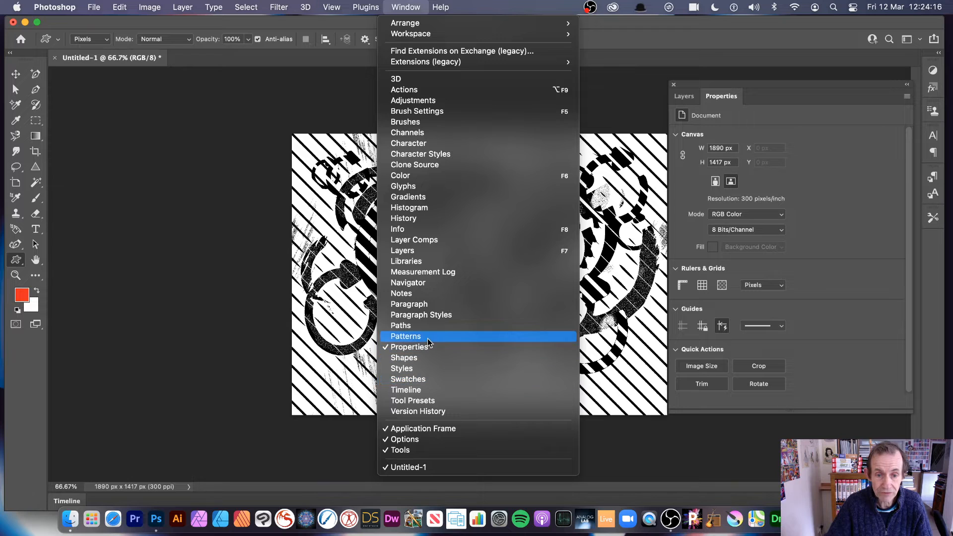
click(815, 282)
click(82, 40)
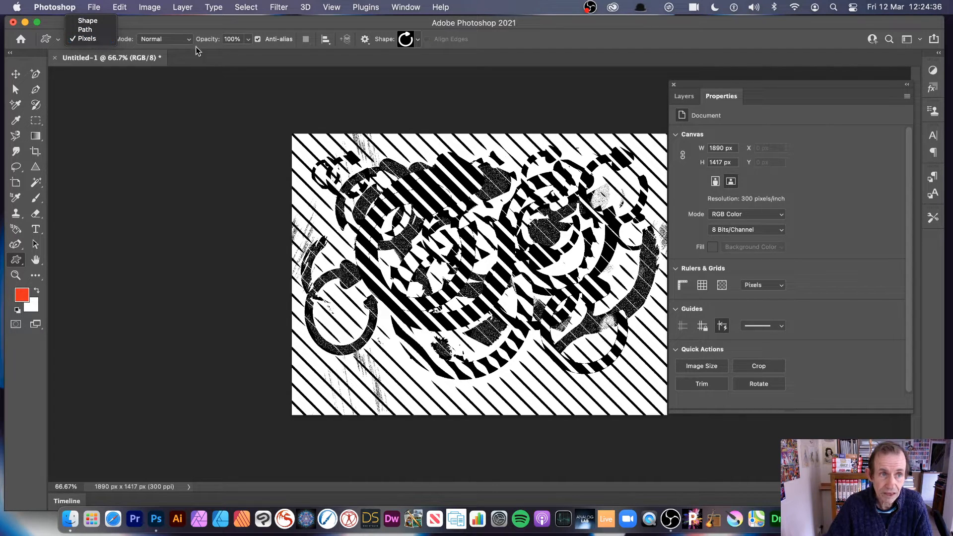
click(174, 39)
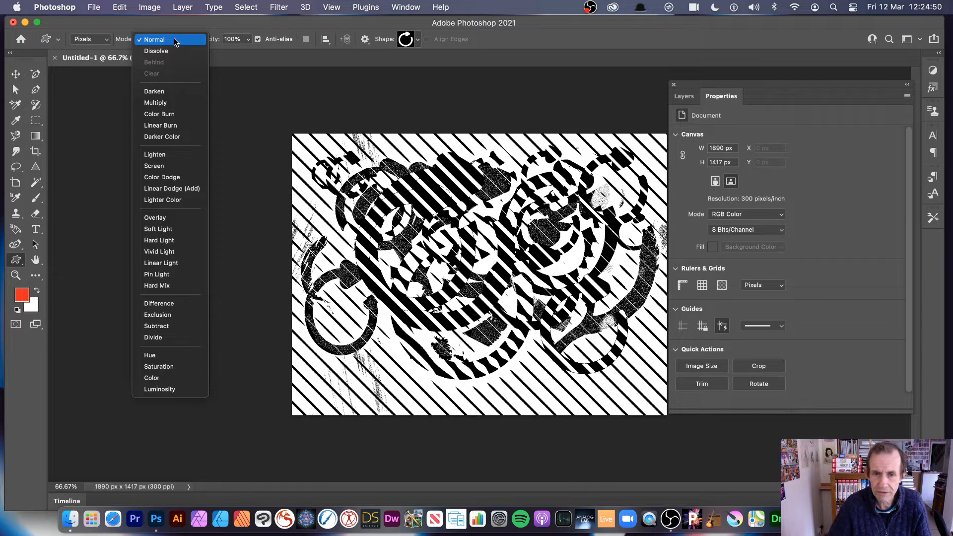
click(556, 40)
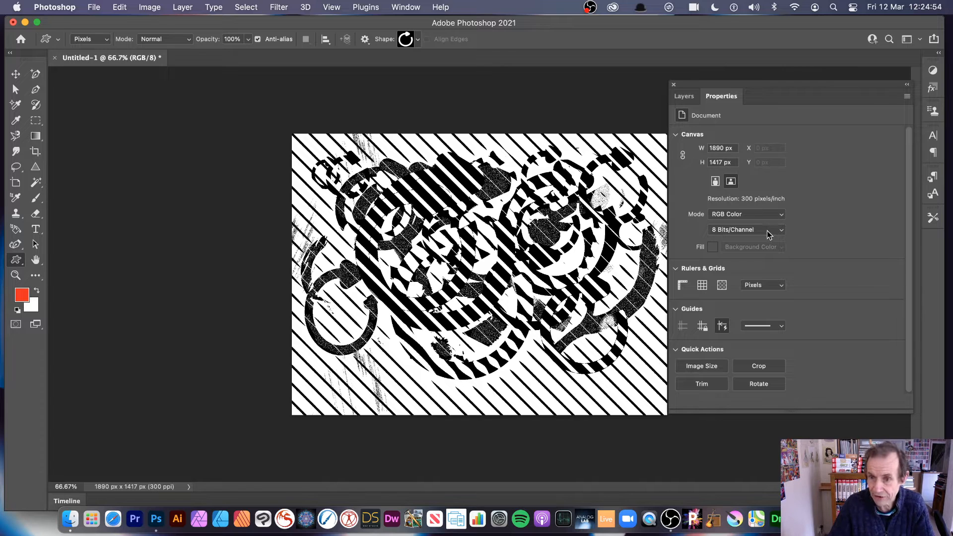
Step: Convert the RGB document to 32 Bits/Channel and draw an orange circular arrow over the right half of the canvas
click(761, 218)
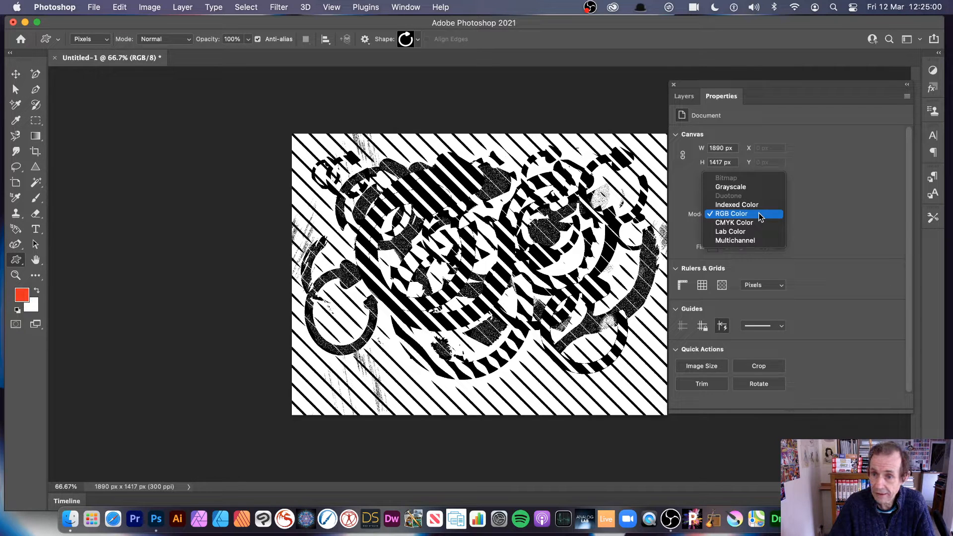
click(752, 215)
click(746, 232)
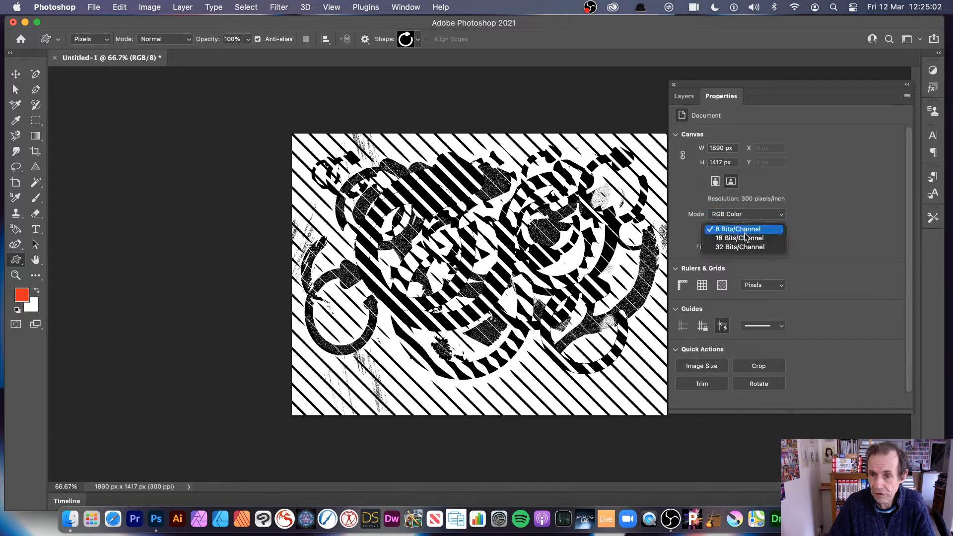
click(747, 247)
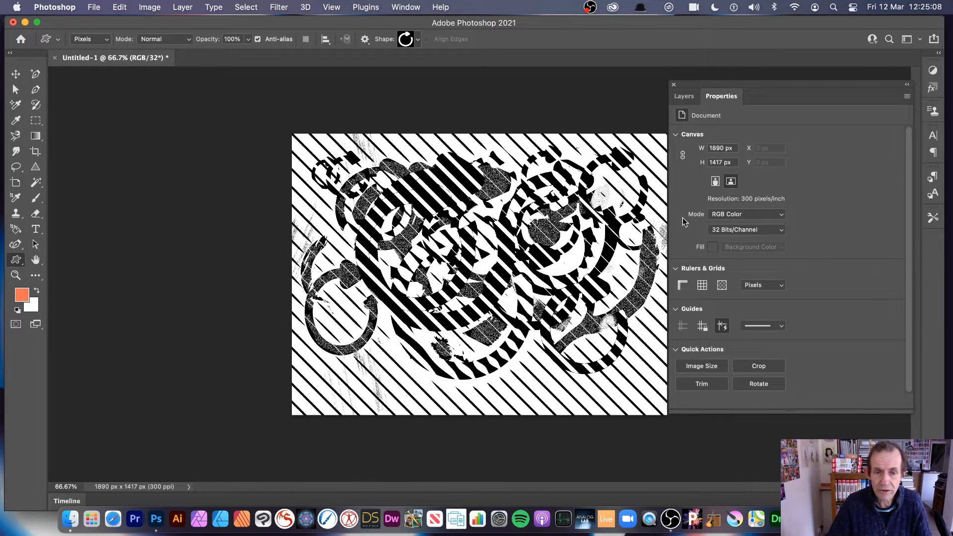
mouse_move(494, 172)
mouse_down()
mouse_move(632, 276)
mouse_move(630, 312)
mouse_up()
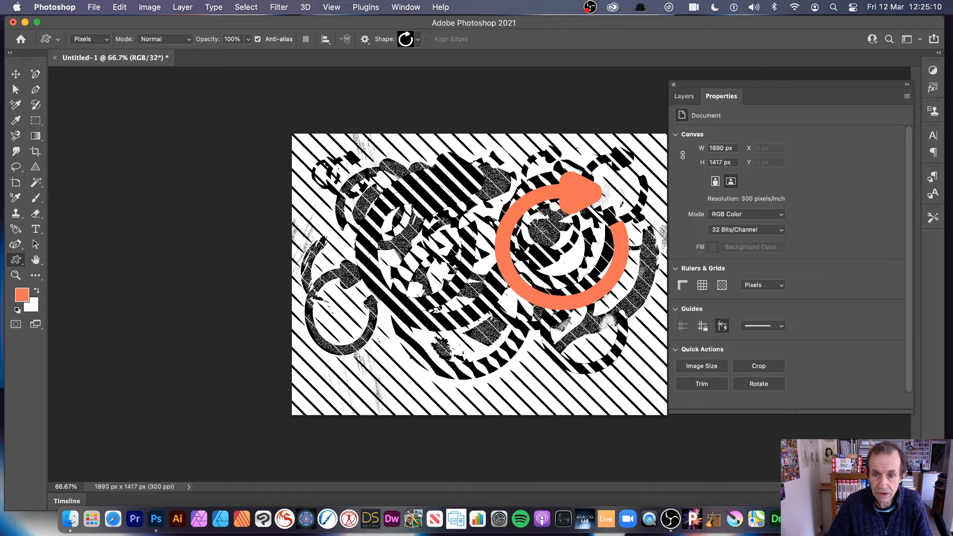
Step: Set the foreground to blue (RGB 10, 79, 235) and draw a large central circular arrow and a smaller one near the canvas's upper-left corner
click(21, 295)
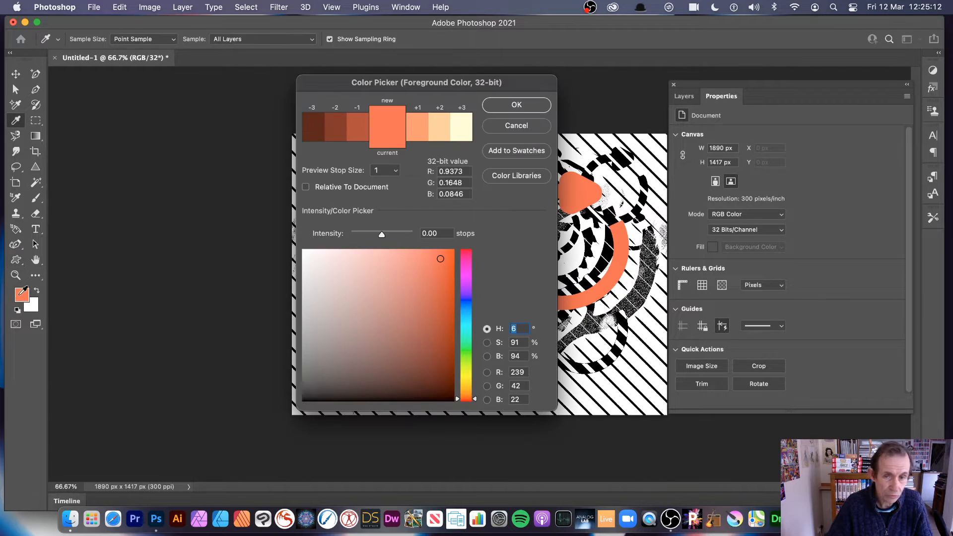
drag(431, 326, 430, 344)
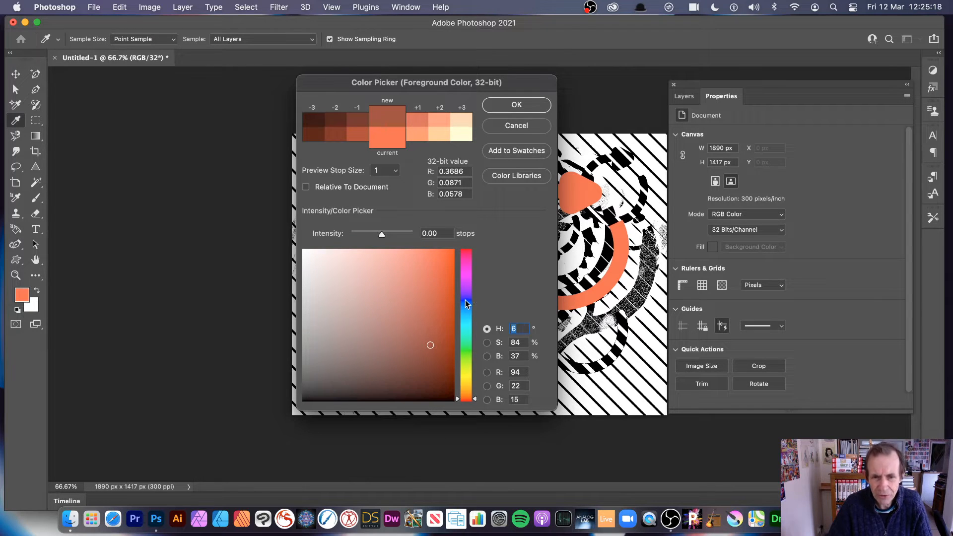
drag(466, 304, 466, 307)
click(447, 261)
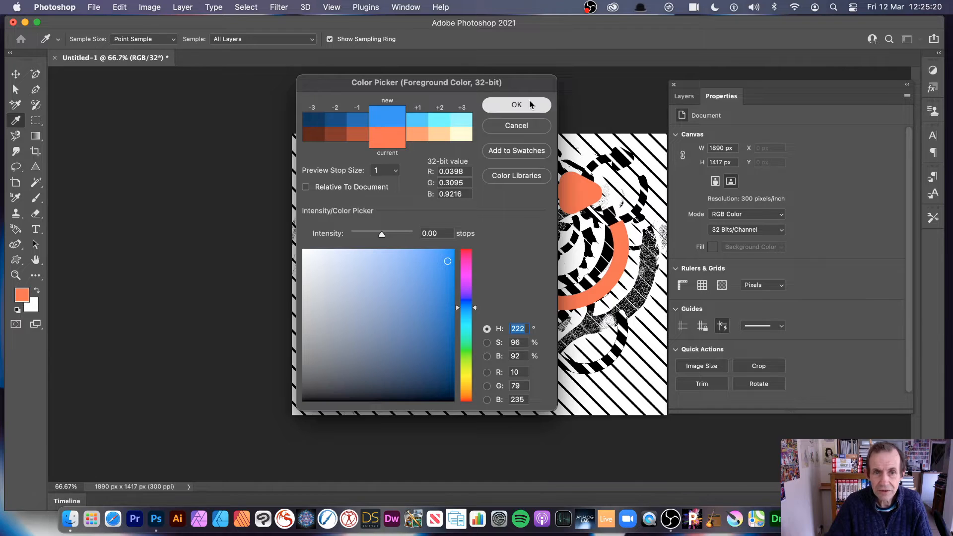
click(517, 105)
drag(377, 182, 568, 375)
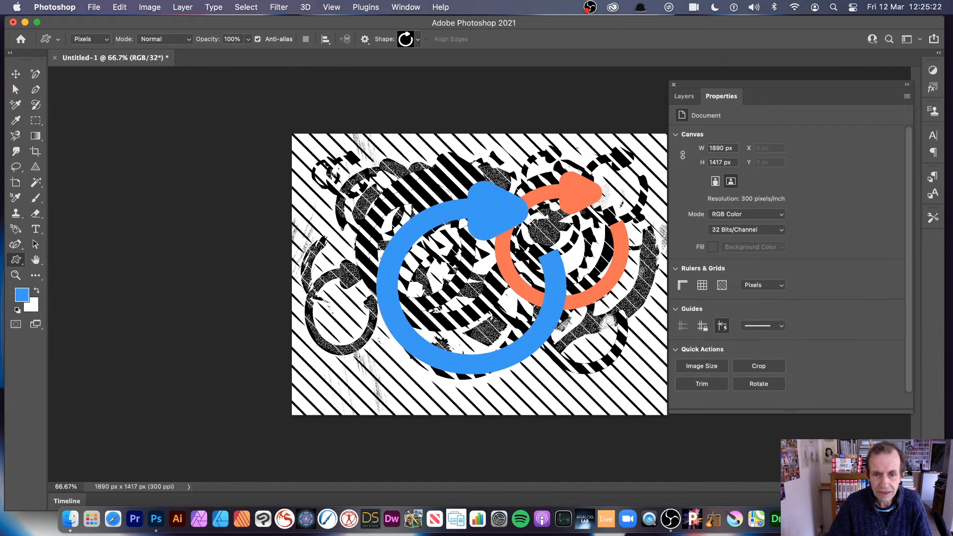
drag(314, 145, 403, 228)
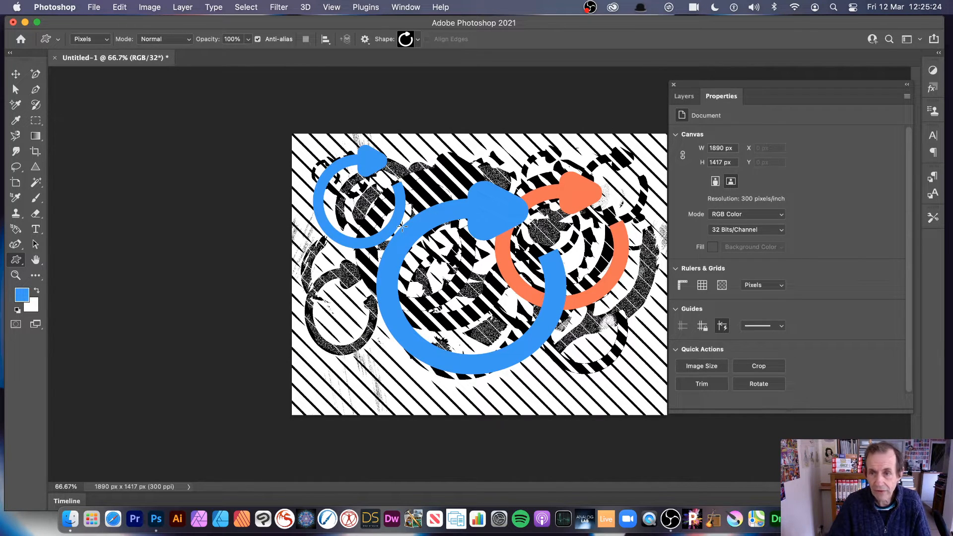
Step: Convert the document to 8 Bits/Channel, trying several HDR Toning presets and applying Surrealistic Low Contrast with Local Adaptation
click(747, 230)
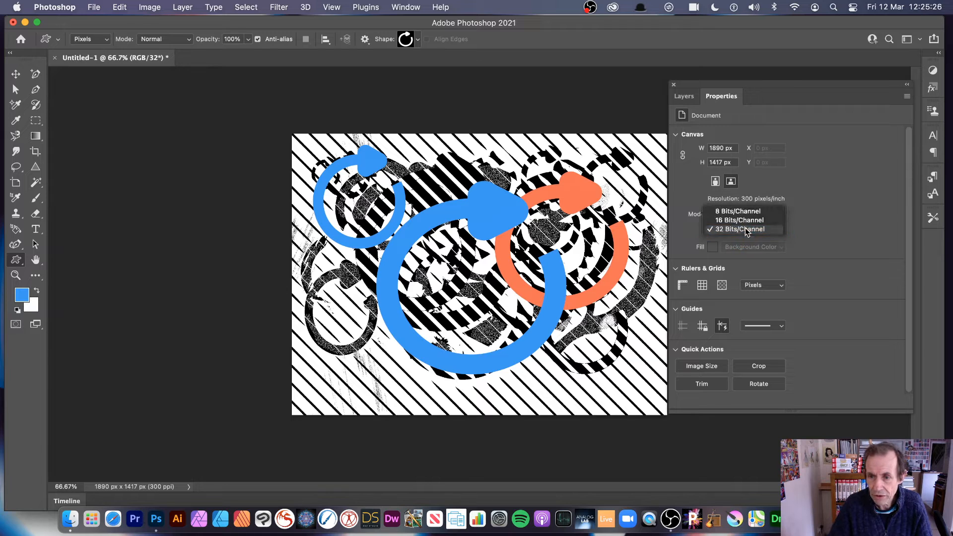
click(740, 211)
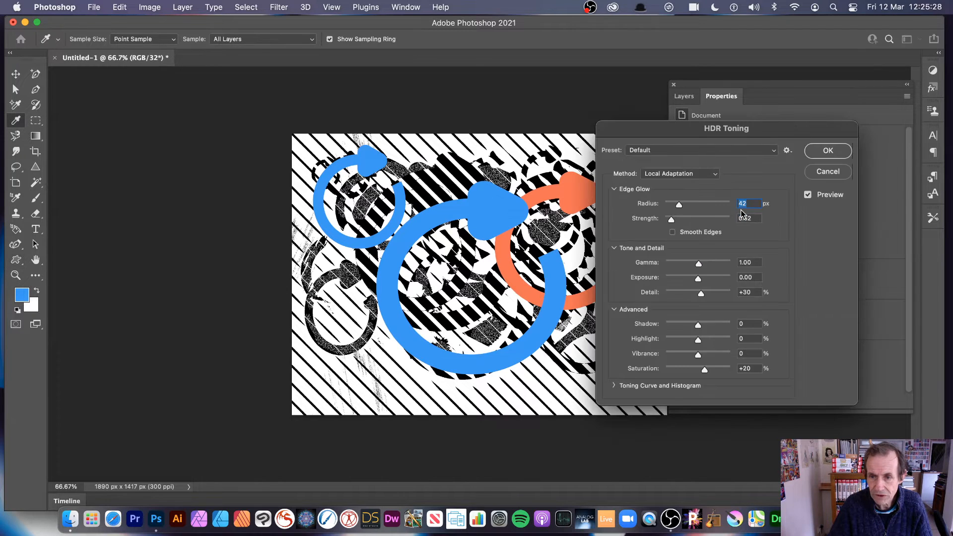
drag(681, 130, 514, 118)
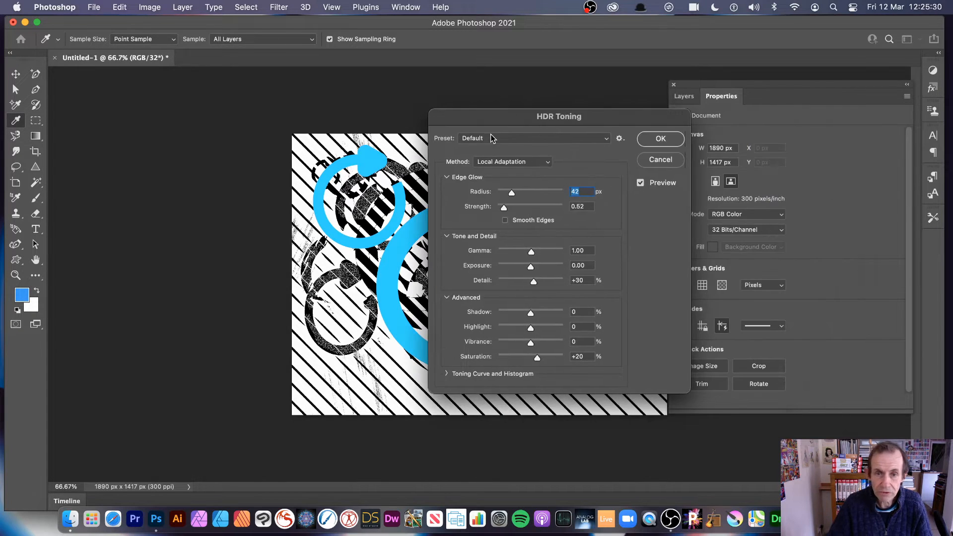
click(567, 135)
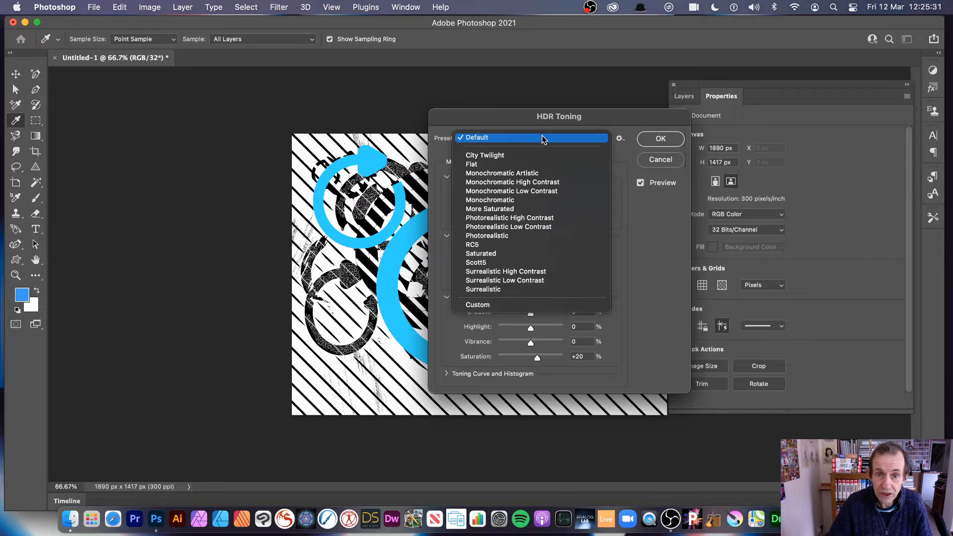
click(524, 172)
click(504, 142)
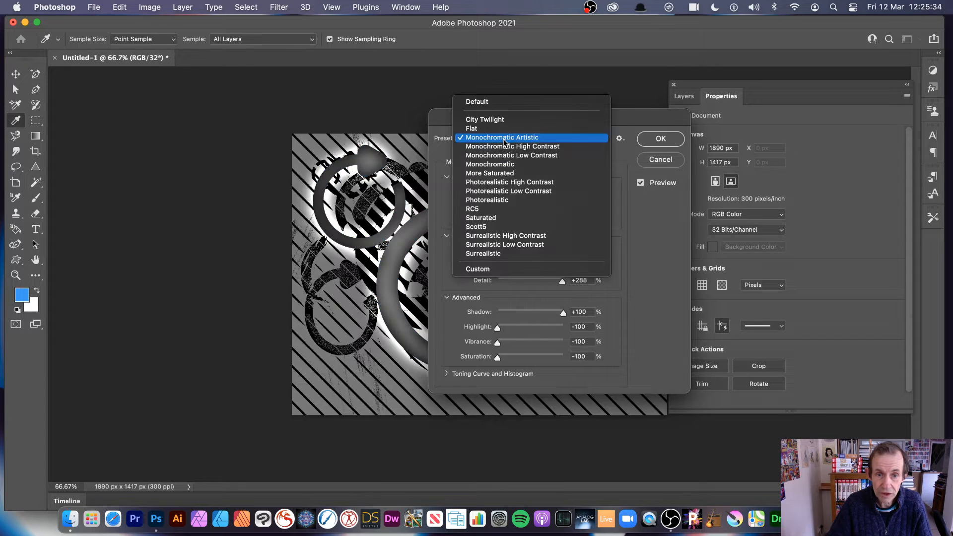
click(555, 192)
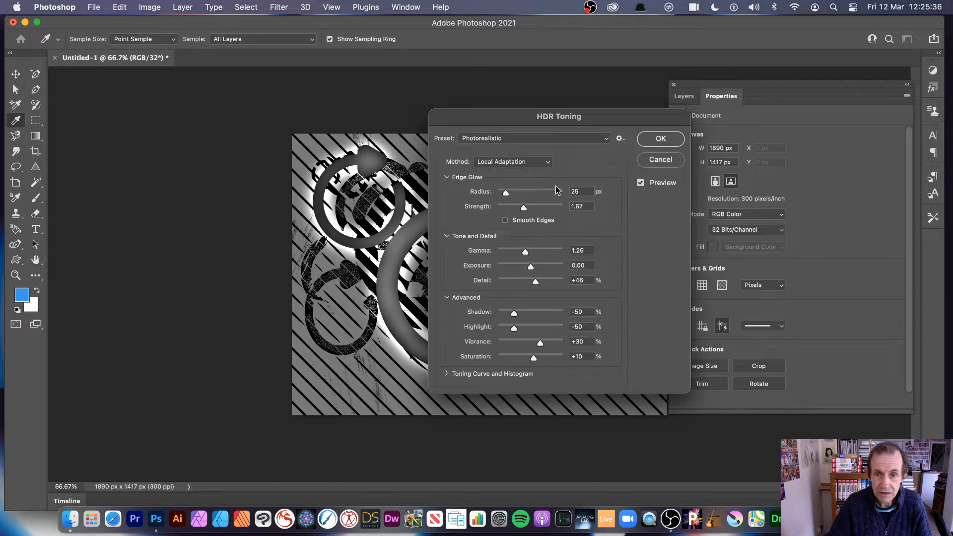
click(492, 138)
click(495, 183)
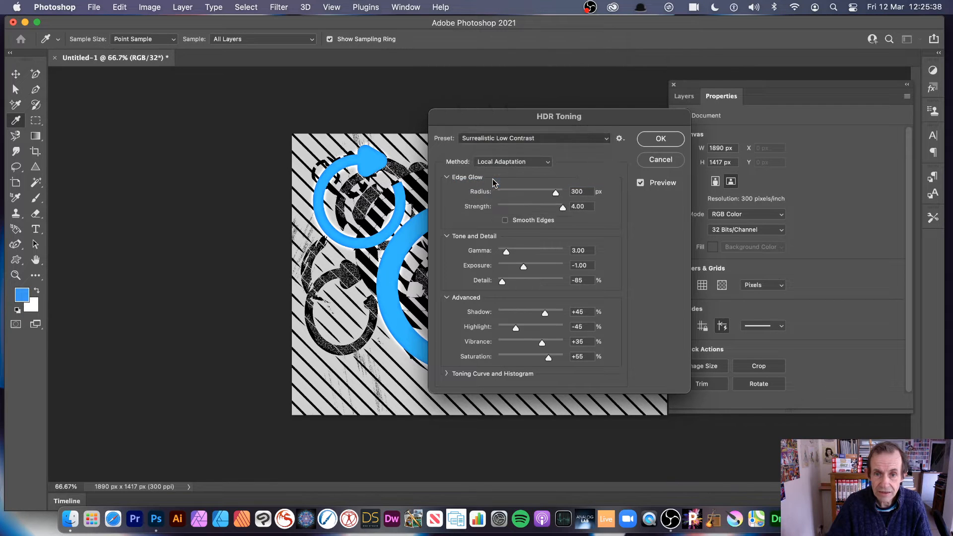
click(661, 139)
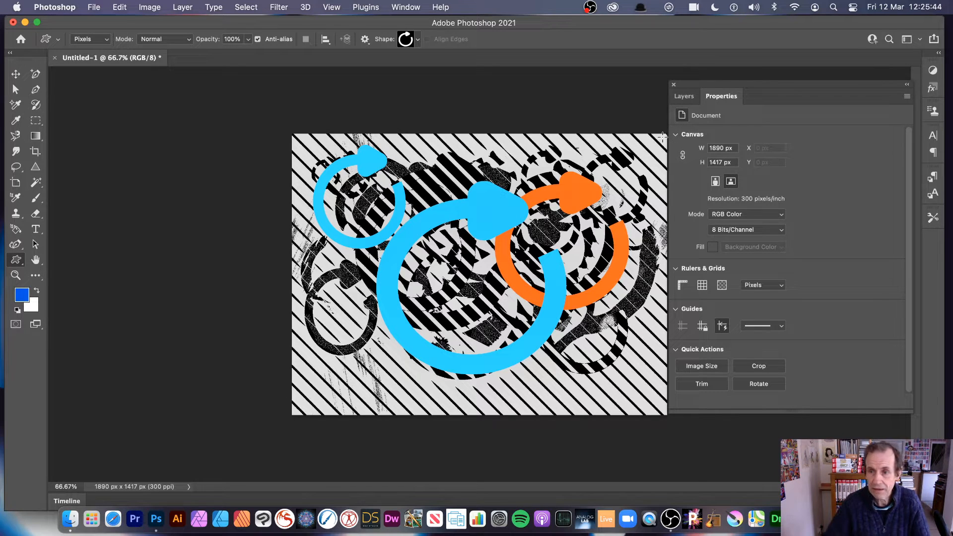
Step: Convert the image to Indexed Color with a 256-color Local (Selective) palette and draw a small blue circular arrow over the large arrow's head
click(745, 216)
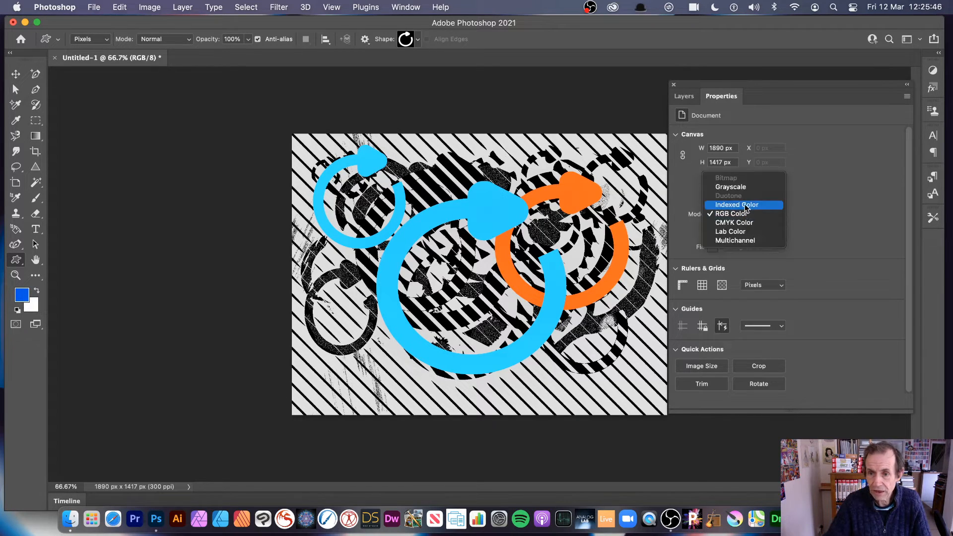
click(748, 205)
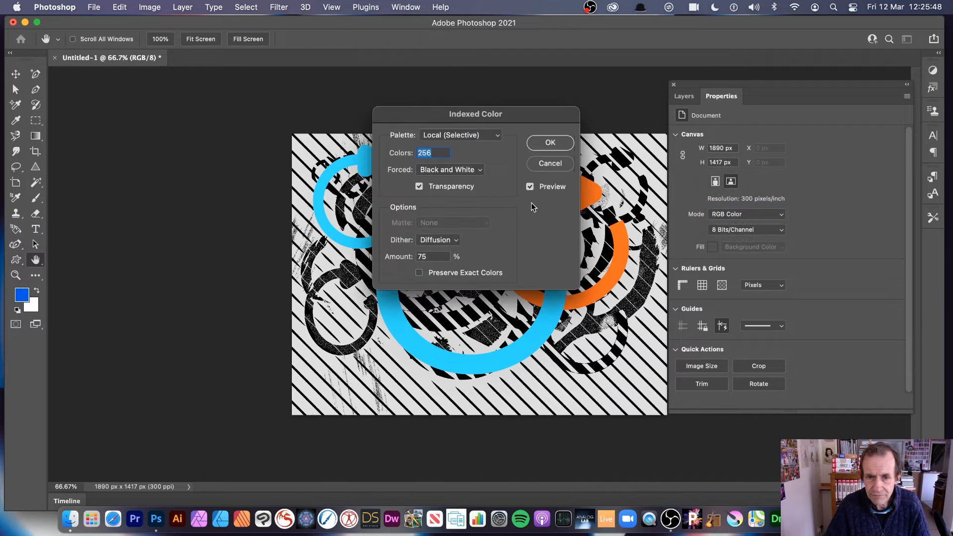
click(539, 145)
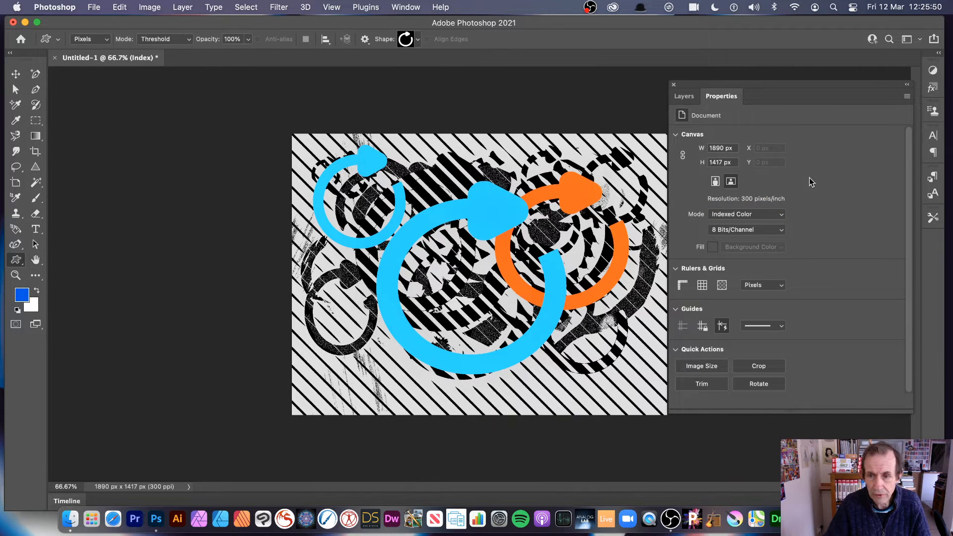
drag(426, 166, 520, 256)
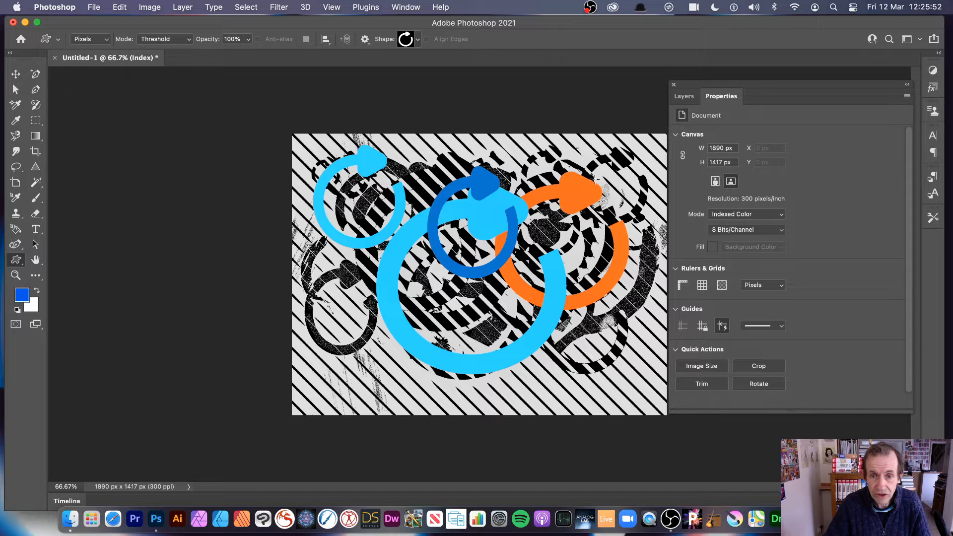
click(21, 295)
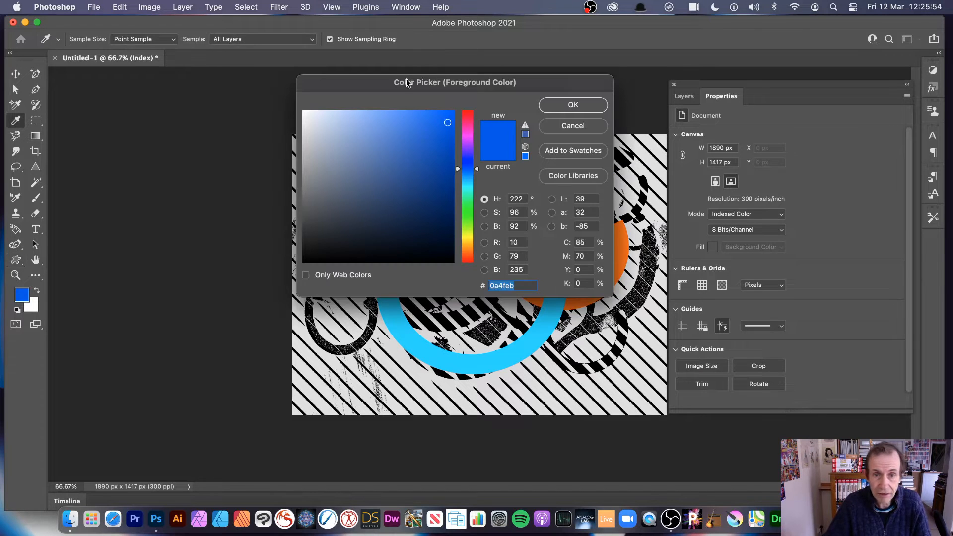
click(580, 125)
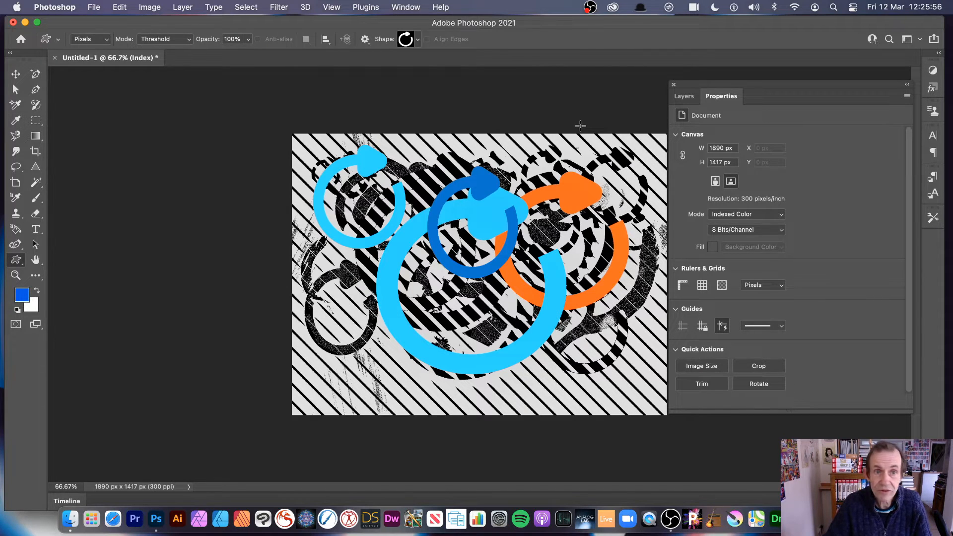
Step: Convert the indexed image back to RGB Color and flatten it into a single background
click(732, 214)
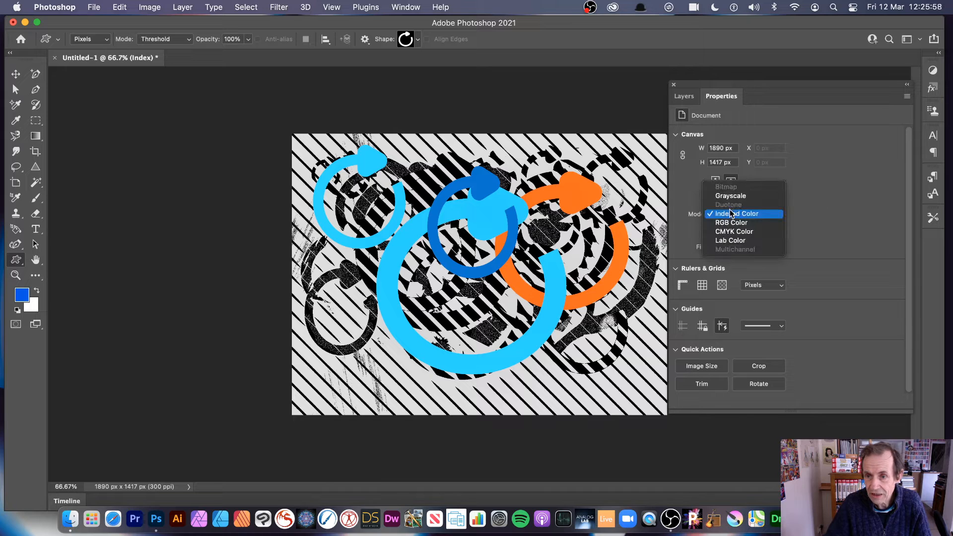
click(731, 223)
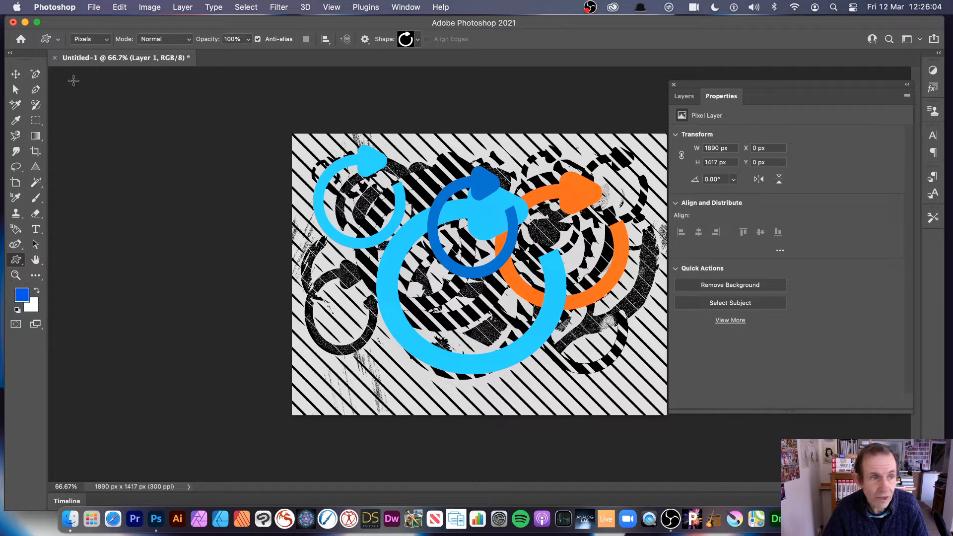
click(16, 74)
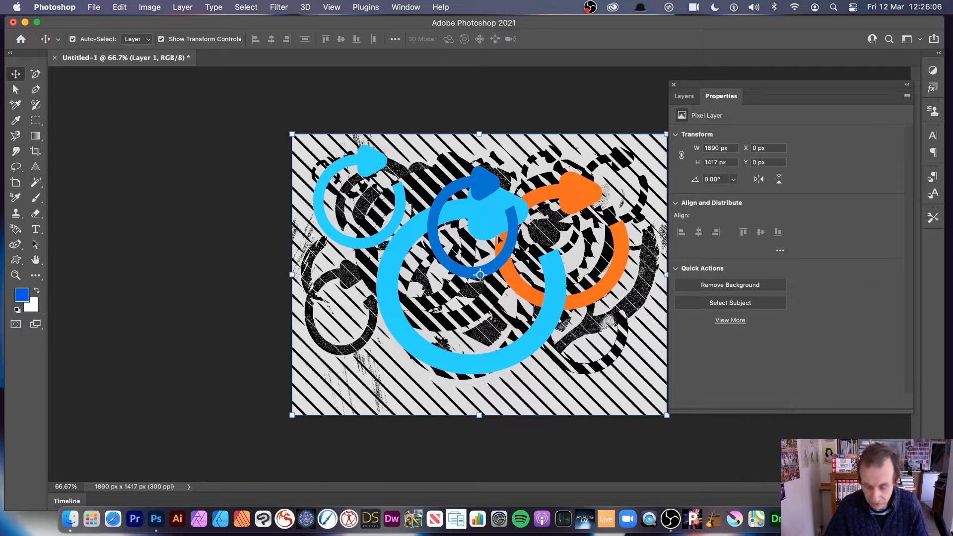
click(182, 7)
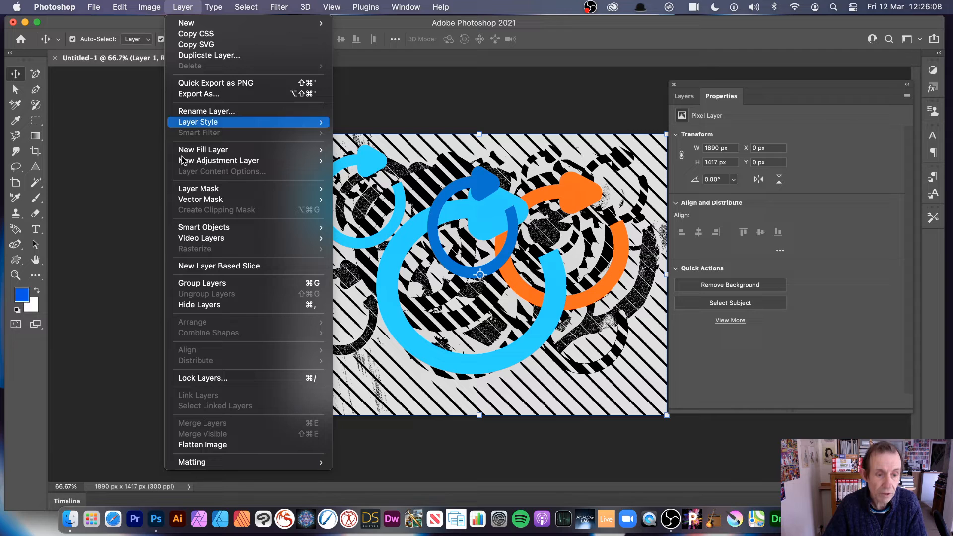
click(212, 444)
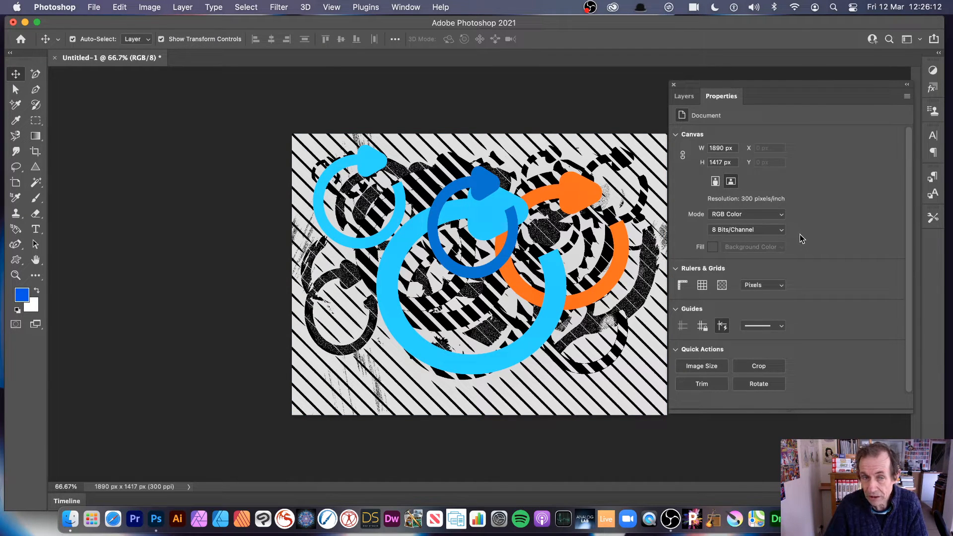
Step: Convert the document to Grayscale mode and review which image adjustments are available for it
click(746, 213)
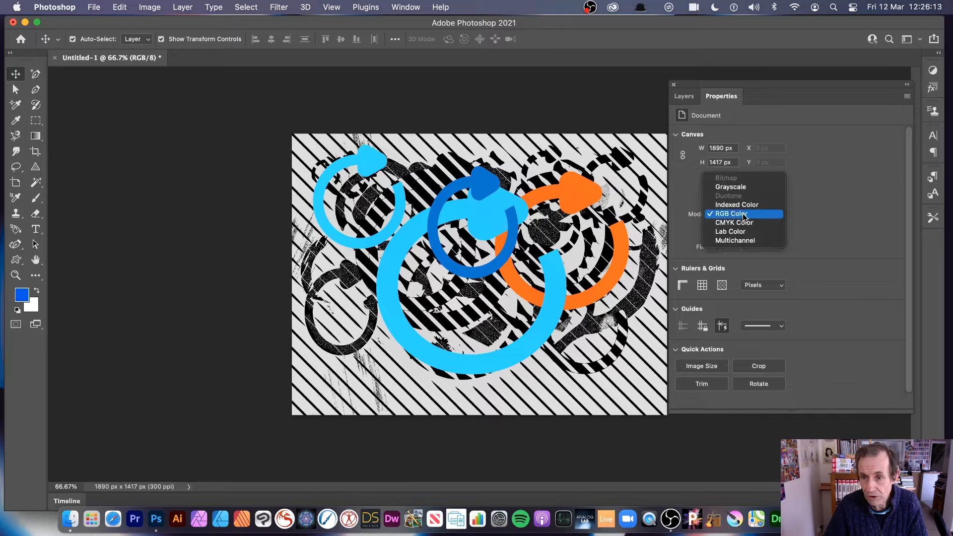
click(741, 189)
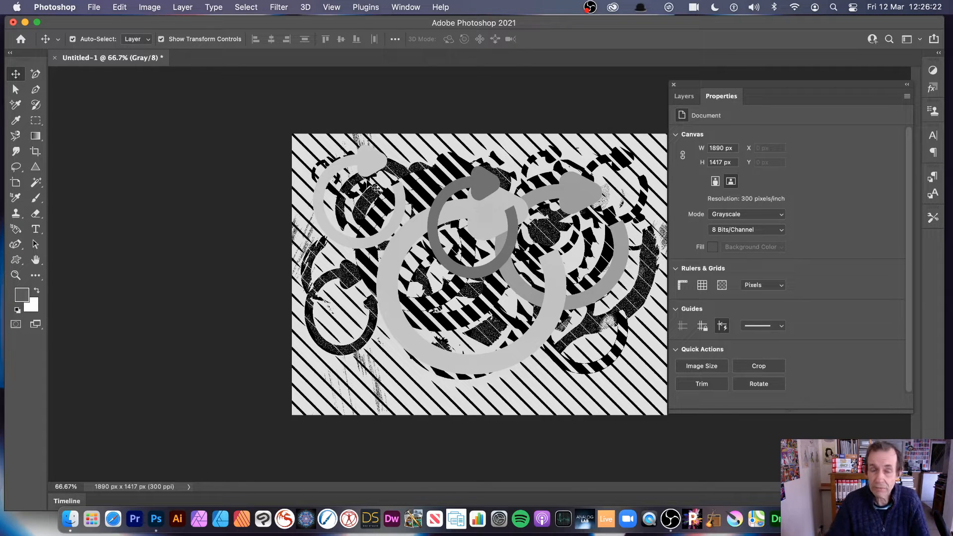
click(148, 9)
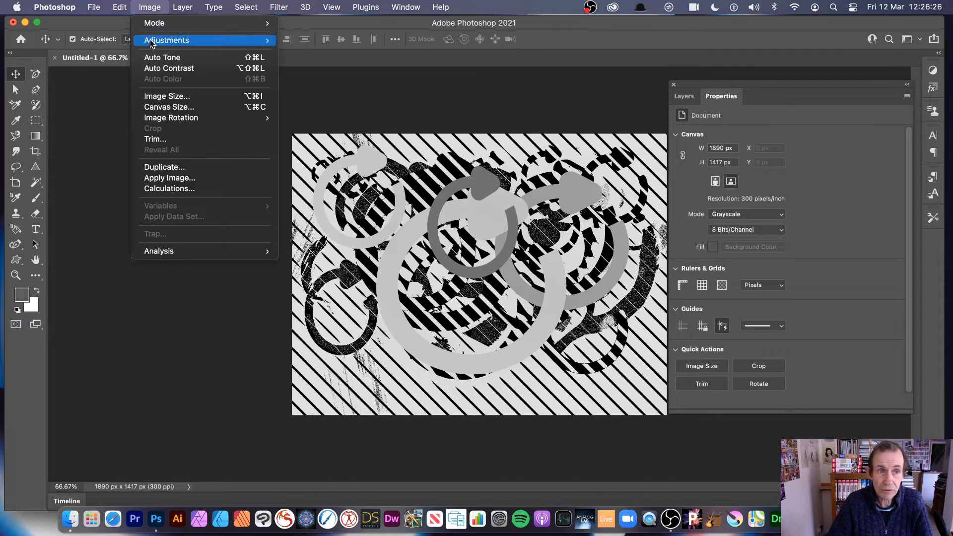
mouse_move(150, 43)
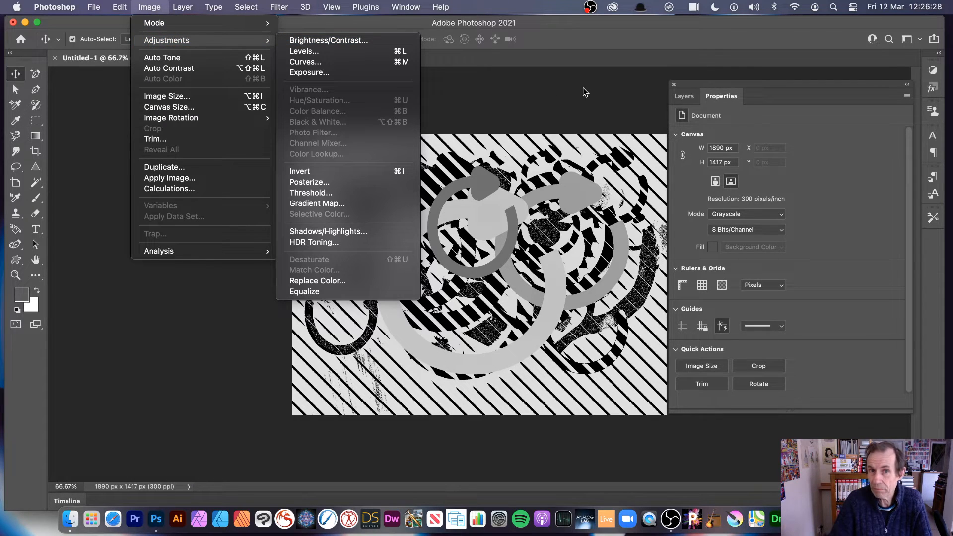
click(672, 311)
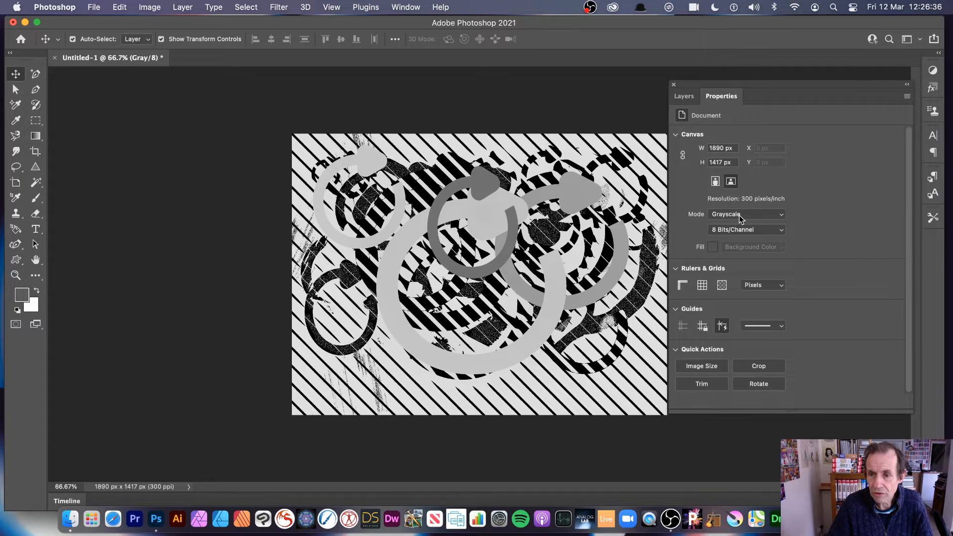
Step: Convert the grayscale document to 32 Bits/Channel and set the foreground color to a dark blue
click(746, 230)
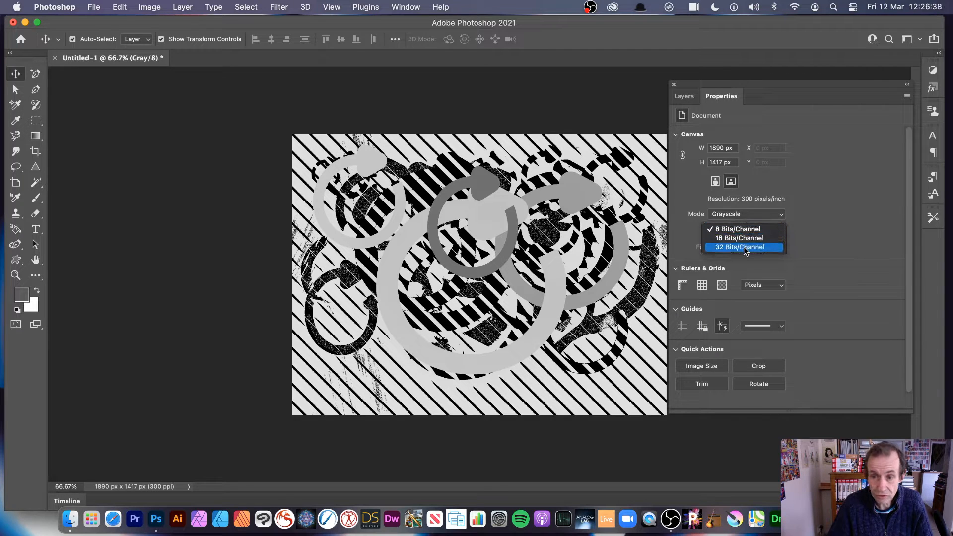
click(746, 247)
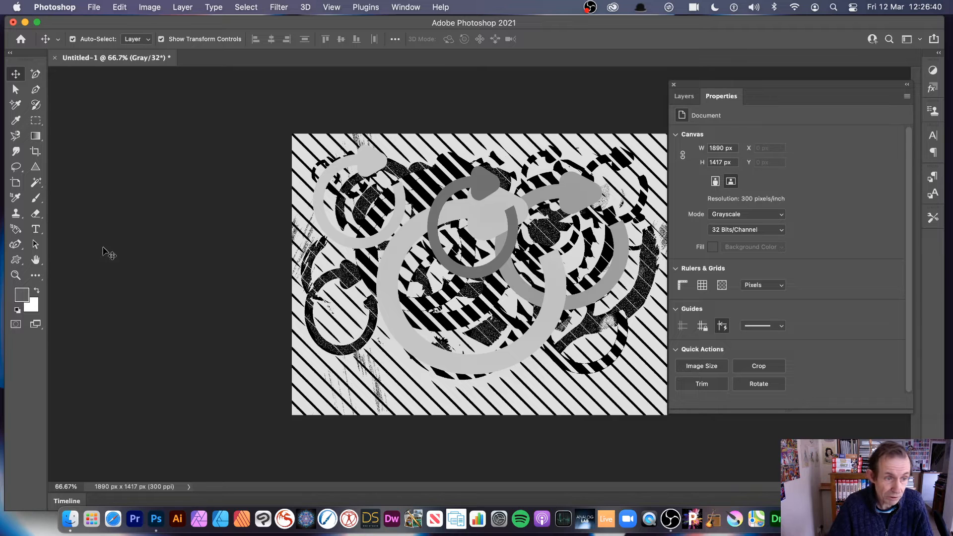
click(27, 294)
click(395, 295)
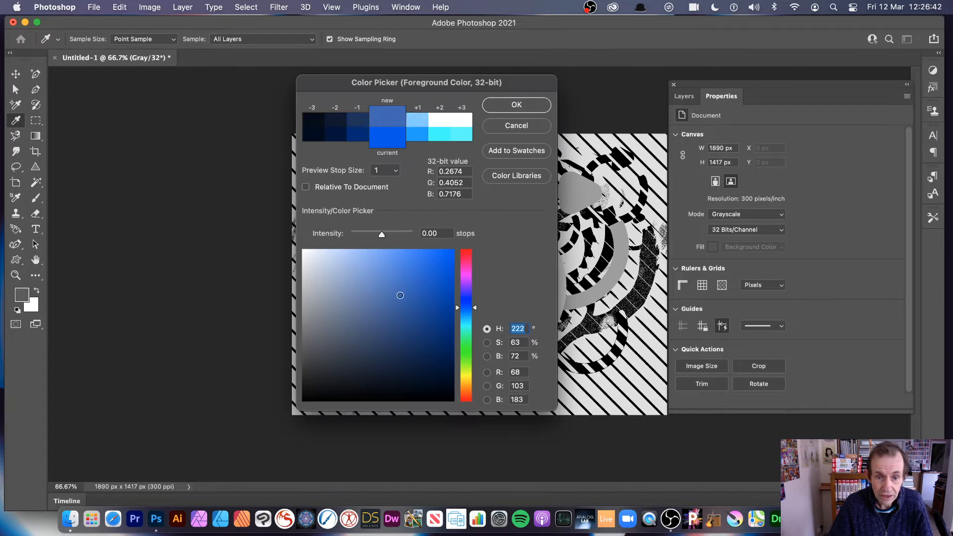
click(412, 324)
click(514, 104)
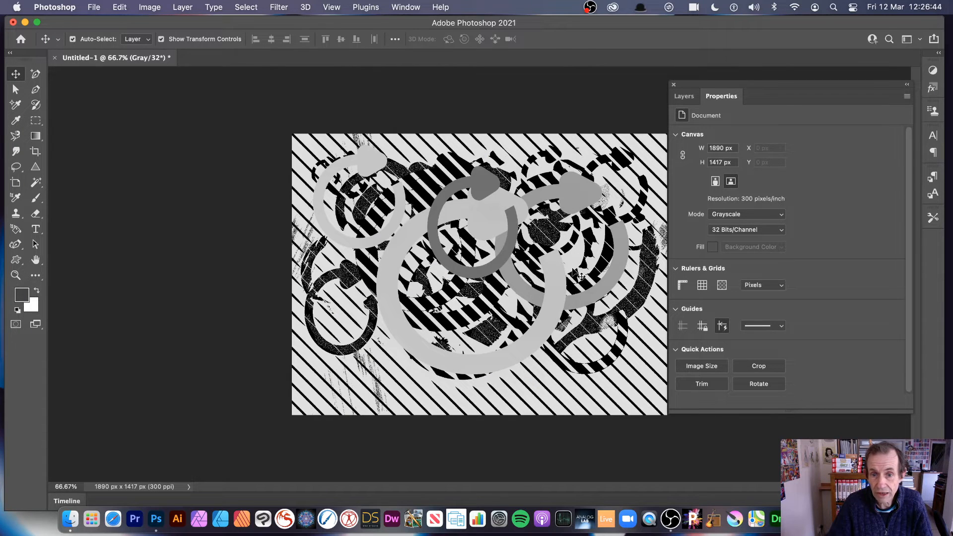
click(576, 270)
click(477, 274)
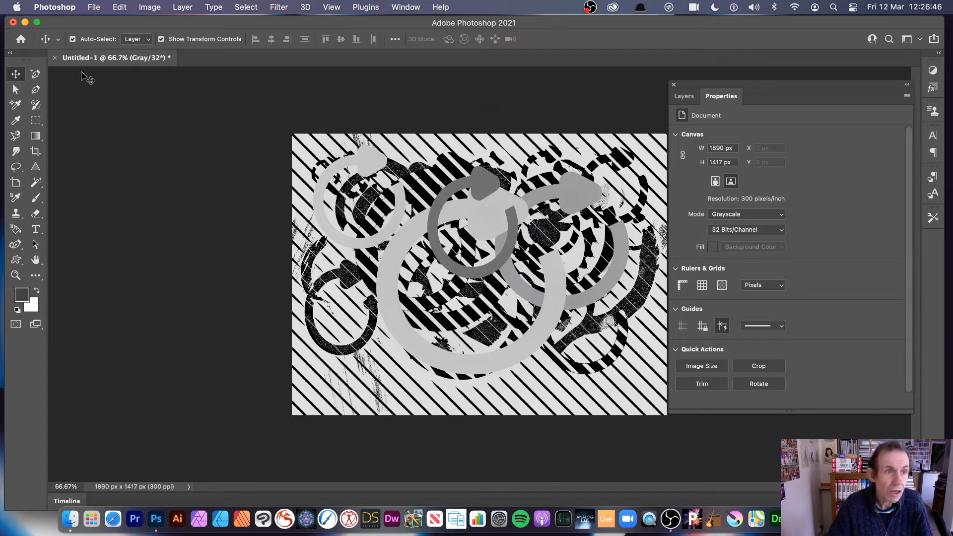
Step: Draw three circular arrows as pixels with the Custom Shape tool: one left of center, one right of center and a small one near the upper middle
click(19, 263)
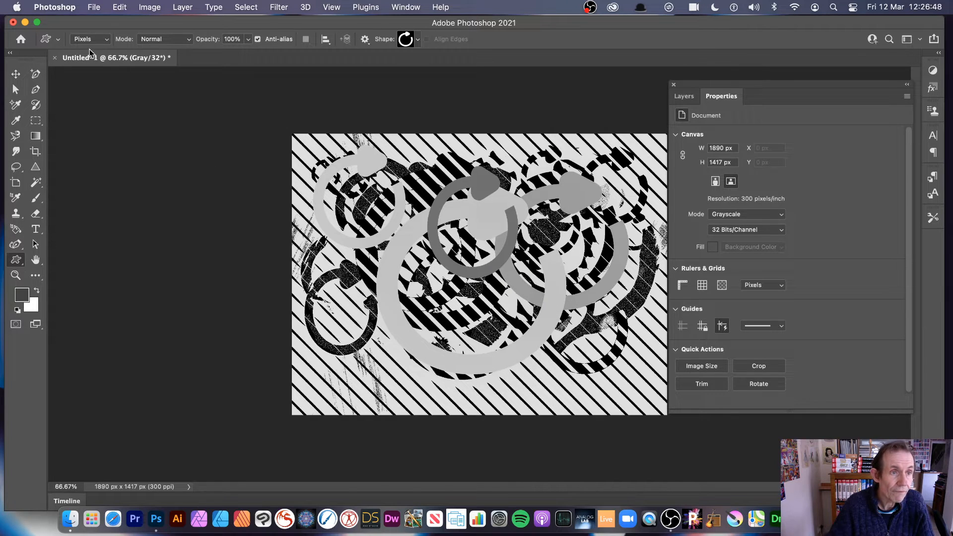
drag(379, 206, 480, 337)
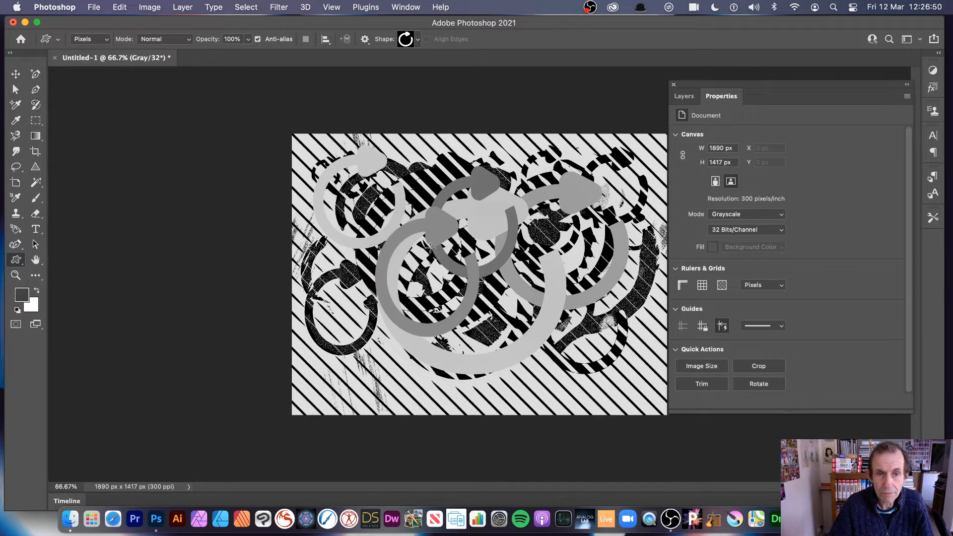
drag(515, 214, 602, 282)
drag(452, 150, 484, 178)
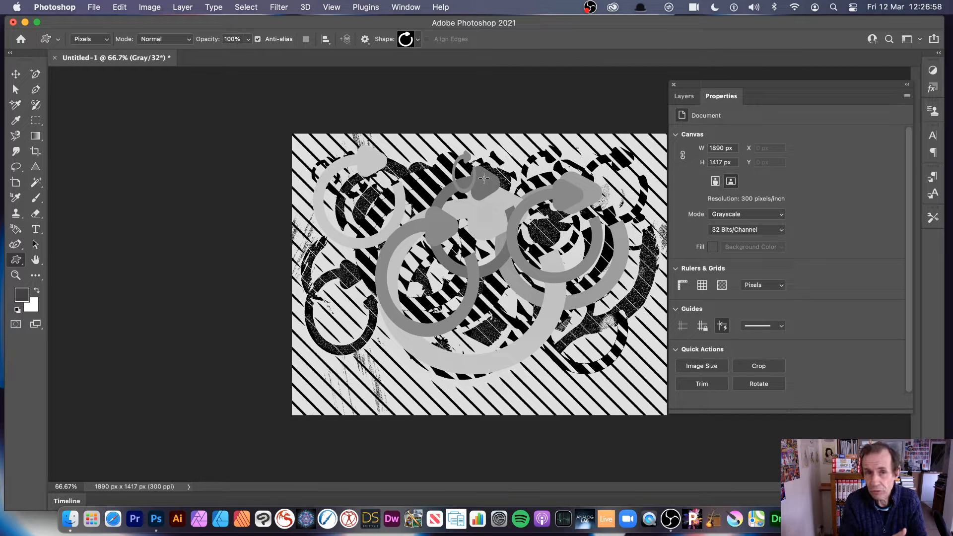
Step: Convert the document to 8 Bits/Channel using the Default HDR Toning preset with Local Adaptation
click(738, 229)
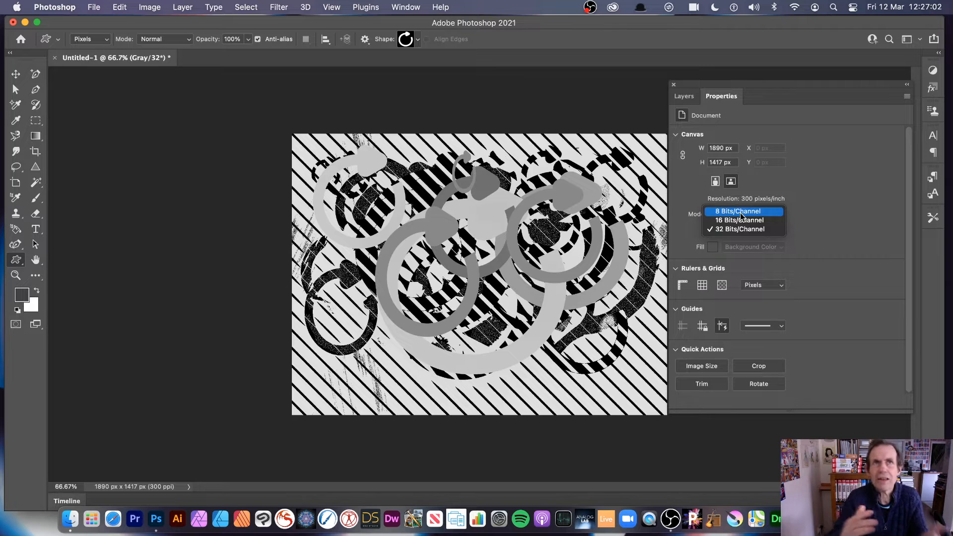
click(740, 212)
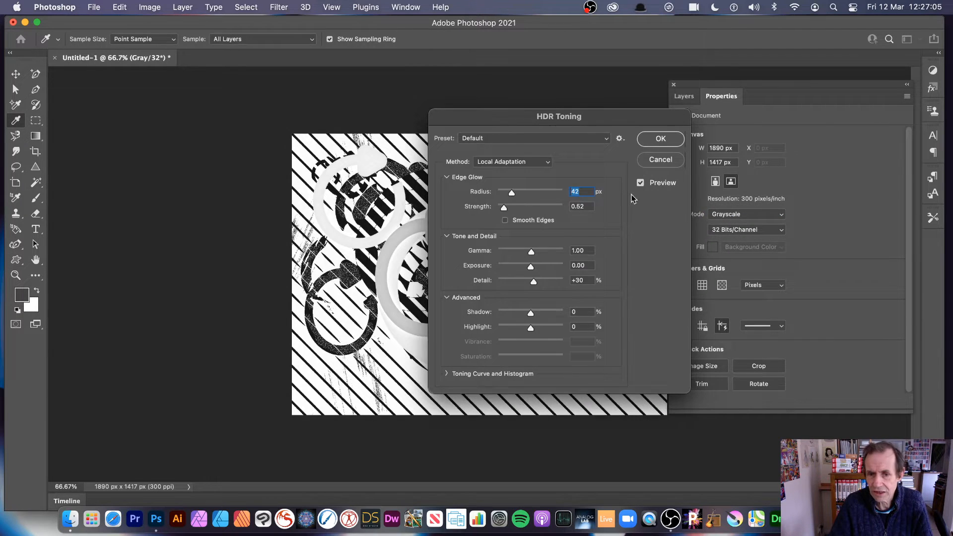
click(670, 139)
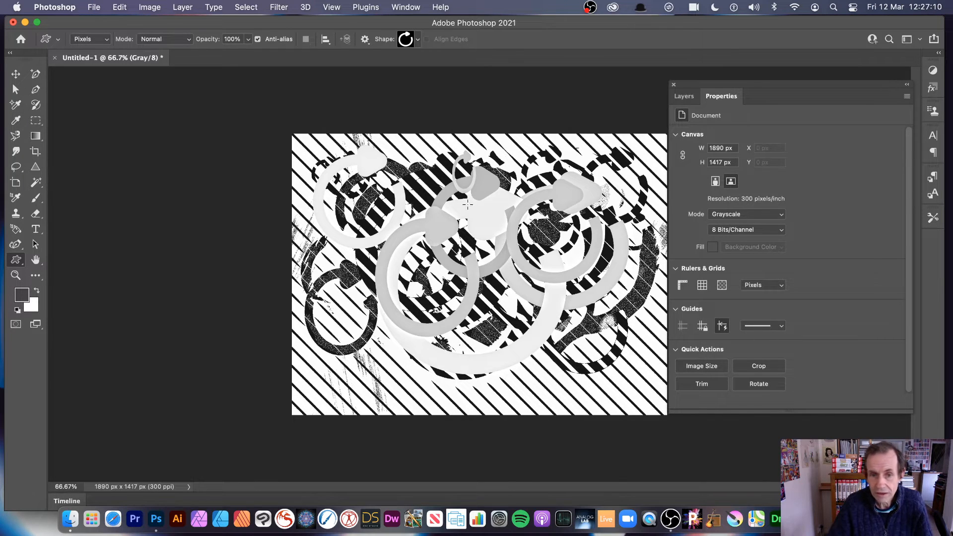
Step: Convert the grayscale image to Duotone mode with the green 3405 bl 4 preset
click(736, 216)
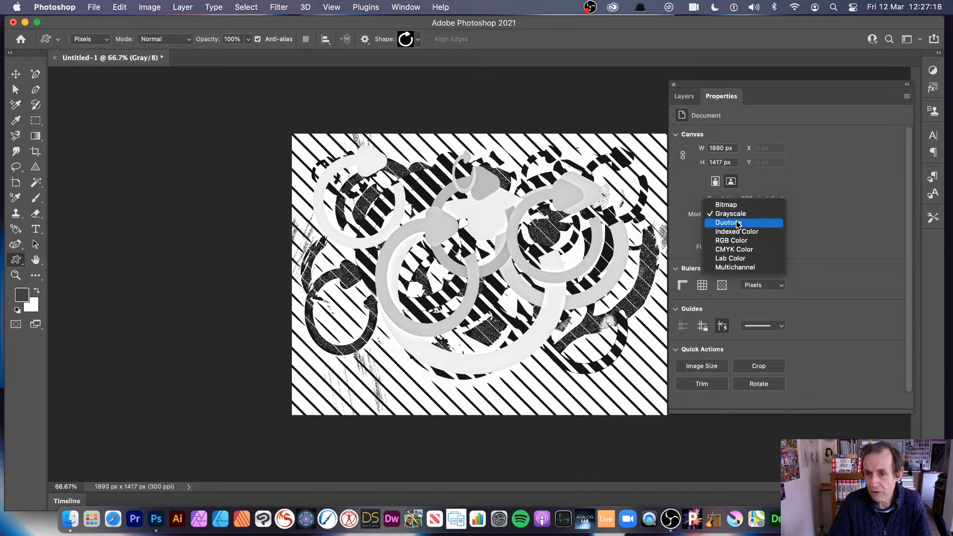
click(737, 224)
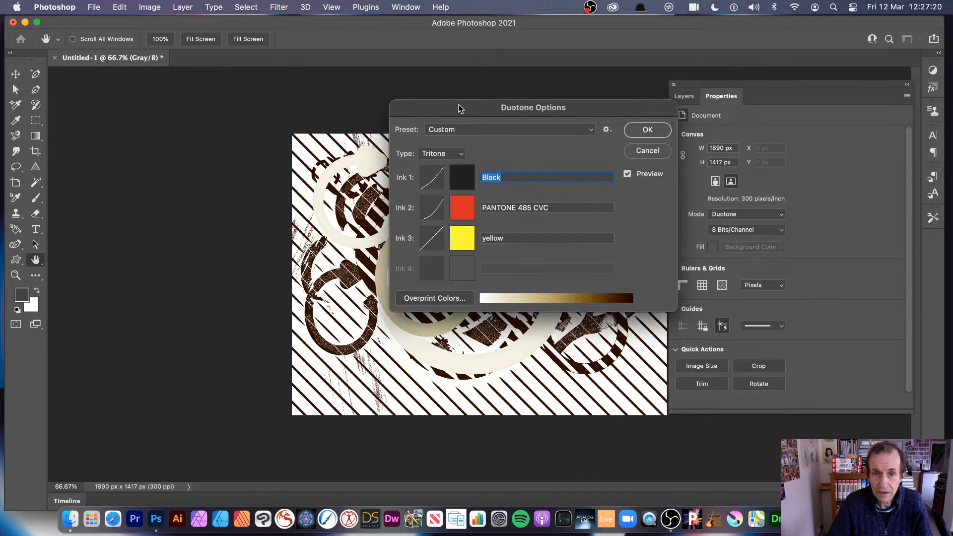
drag(460, 106, 542, 106)
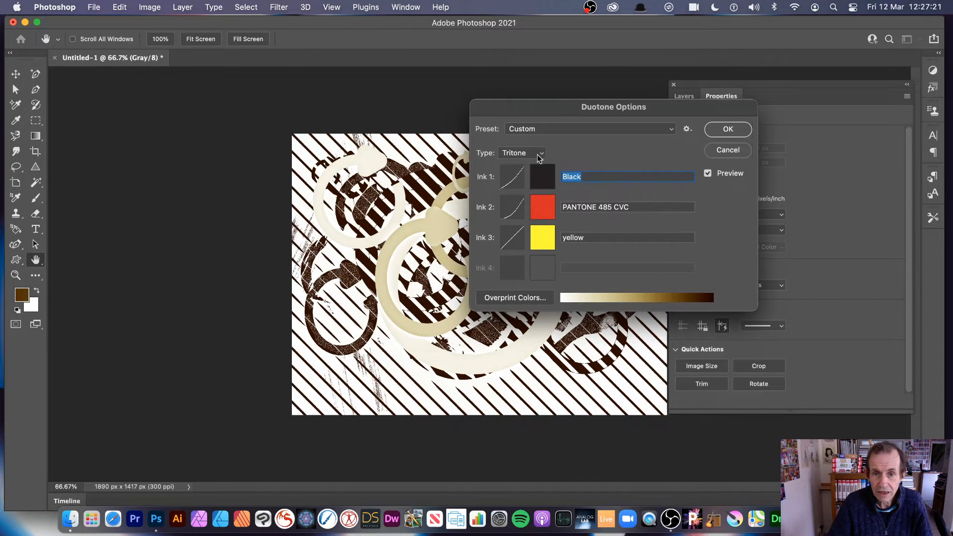
click(575, 130)
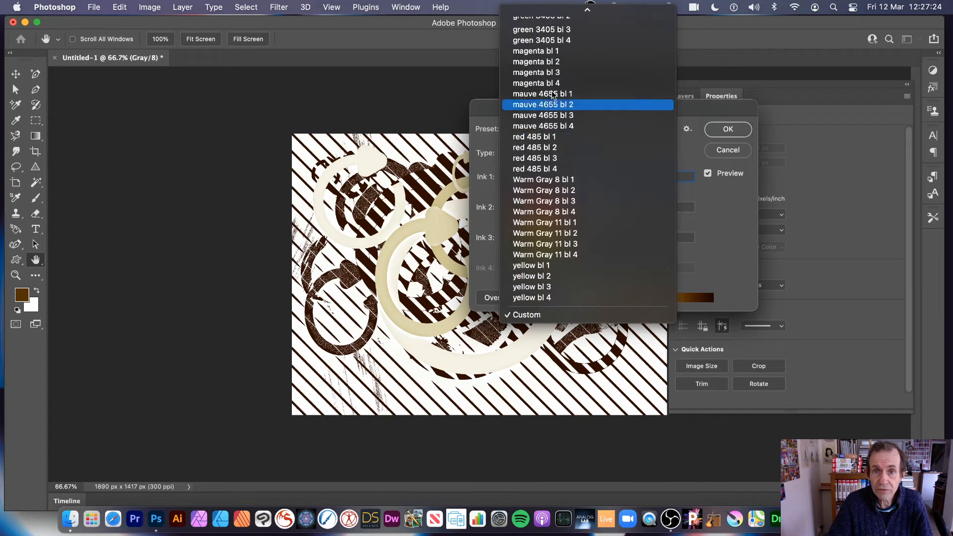
click(554, 42)
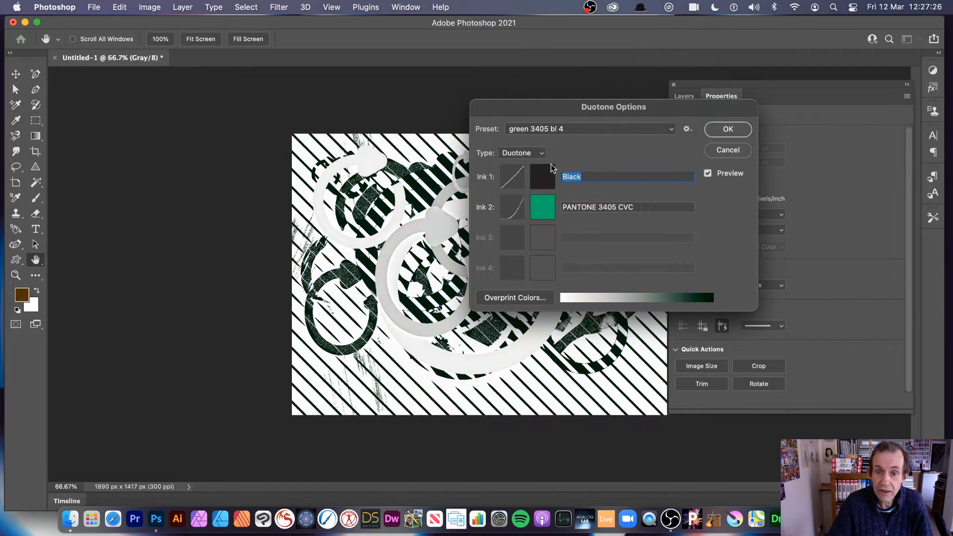
click(738, 129)
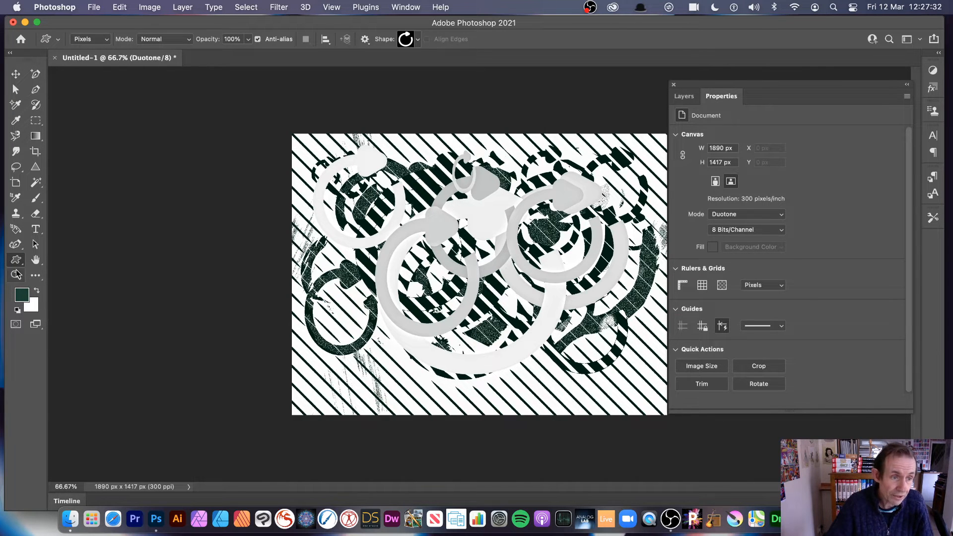
Step: Draw three dark green circular arrows: one above and one below left of center, and a smaller one right of center
drag(402, 192, 488, 289)
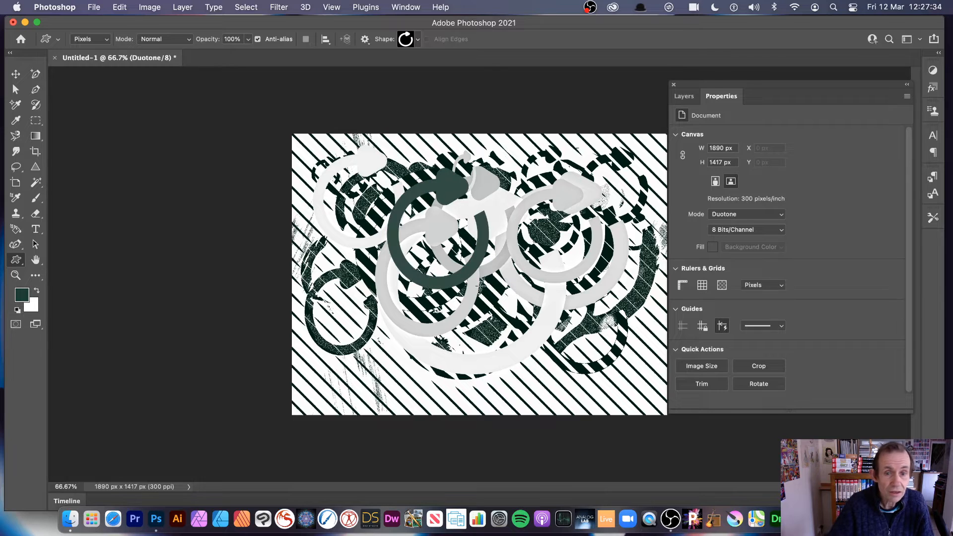
drag(353, 251, 468, 353)
drag(546, 254, 593, 323)
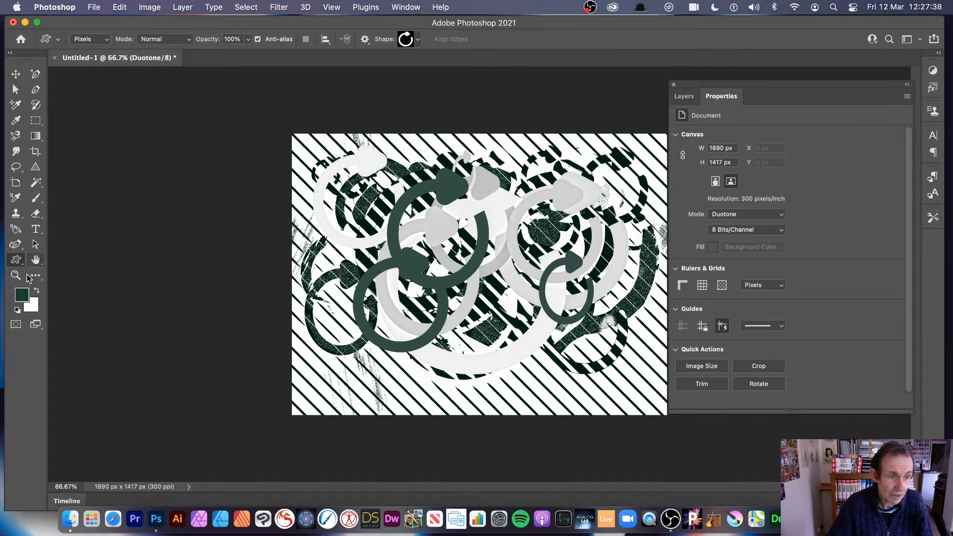
Step: Set the foreground color to blue #2158d4 and draw a small circular arrow near the canvas's upper middle
click(22, 295)
drag(408, 155, 431, 136)
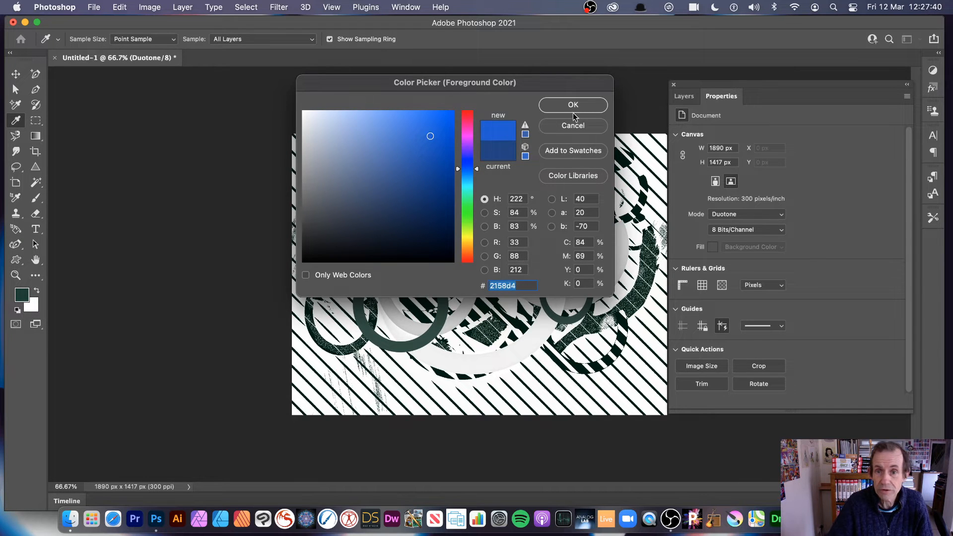
click(572, 110)
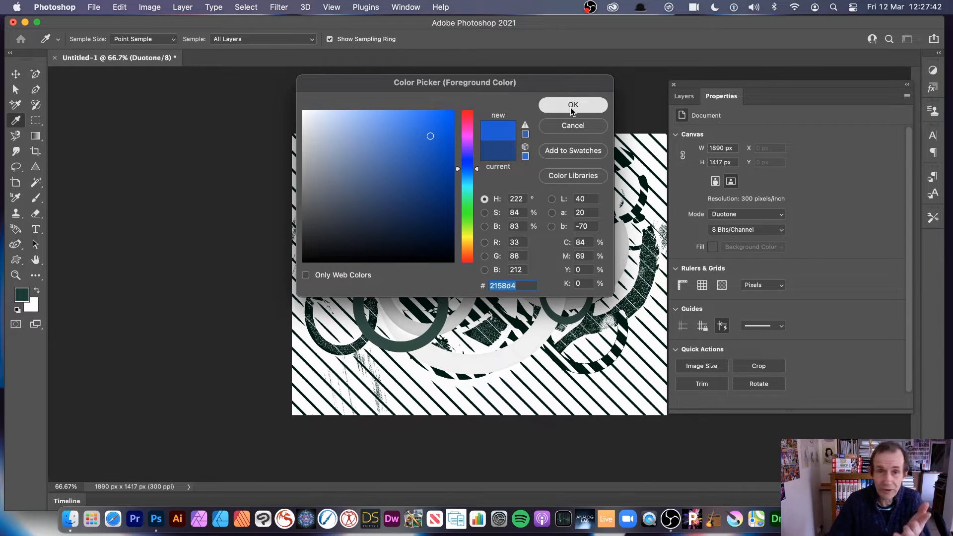
click(571, 110)
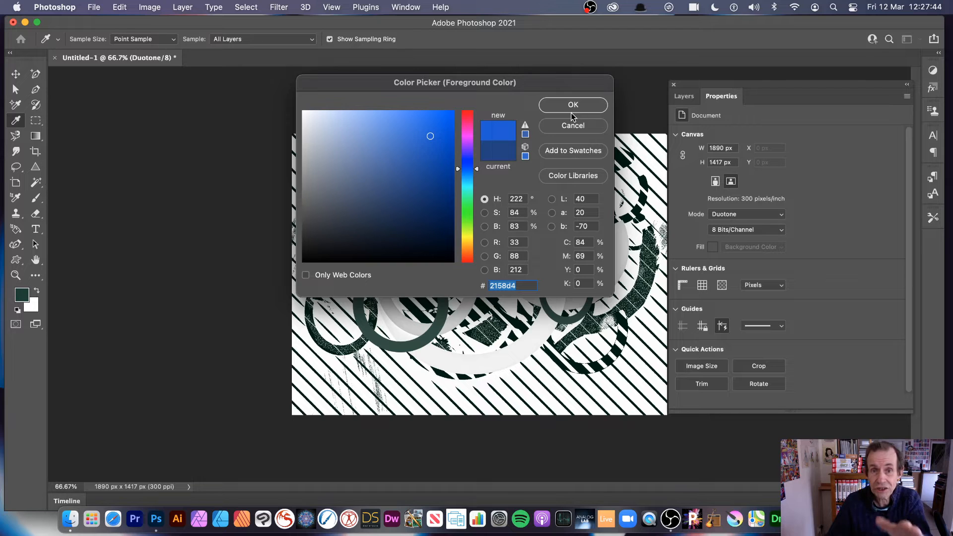
mouse_move(488, 159)
mouse_down()
mouse_move(531, 185)
mouse_move(535, 207)
mouse_up()
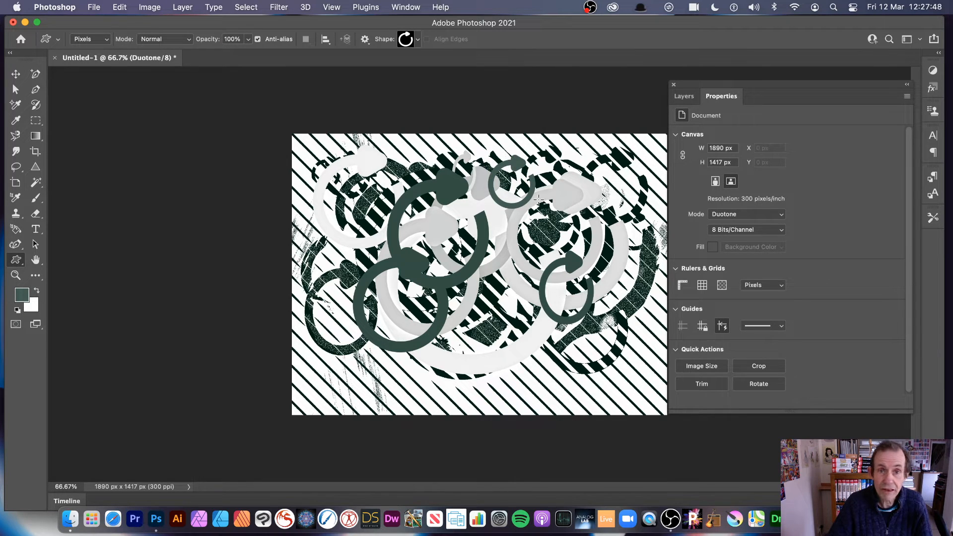
click(158, 39)
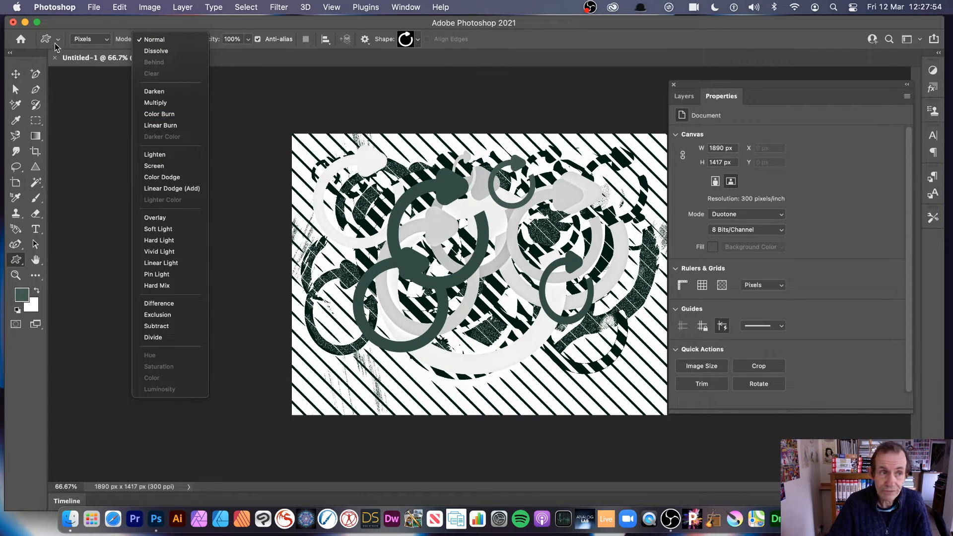
click(310, 81)
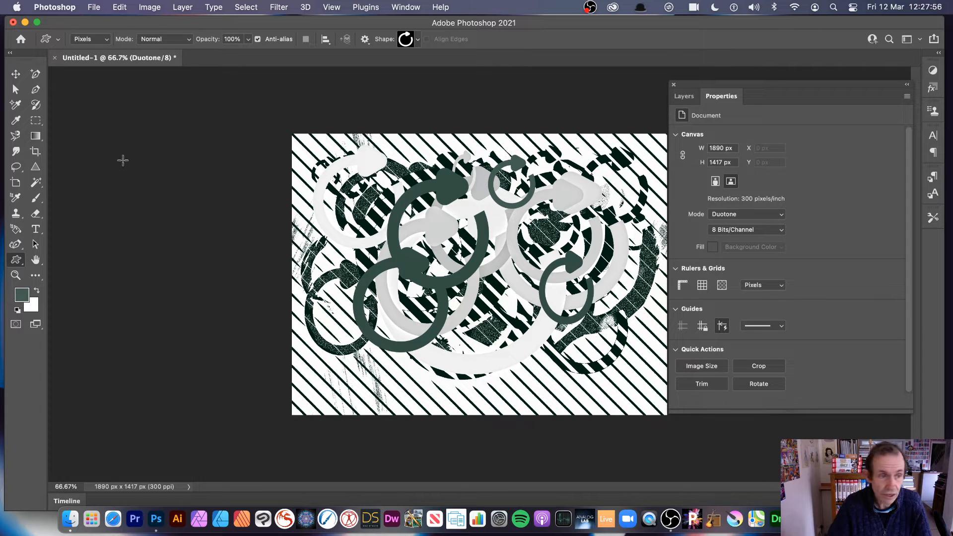
click(15, 75)
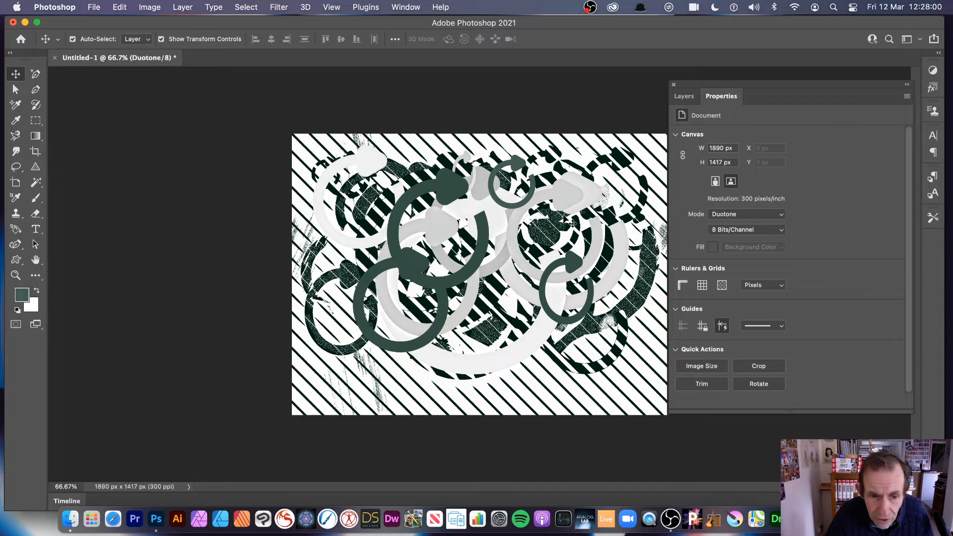
click(17, 260)
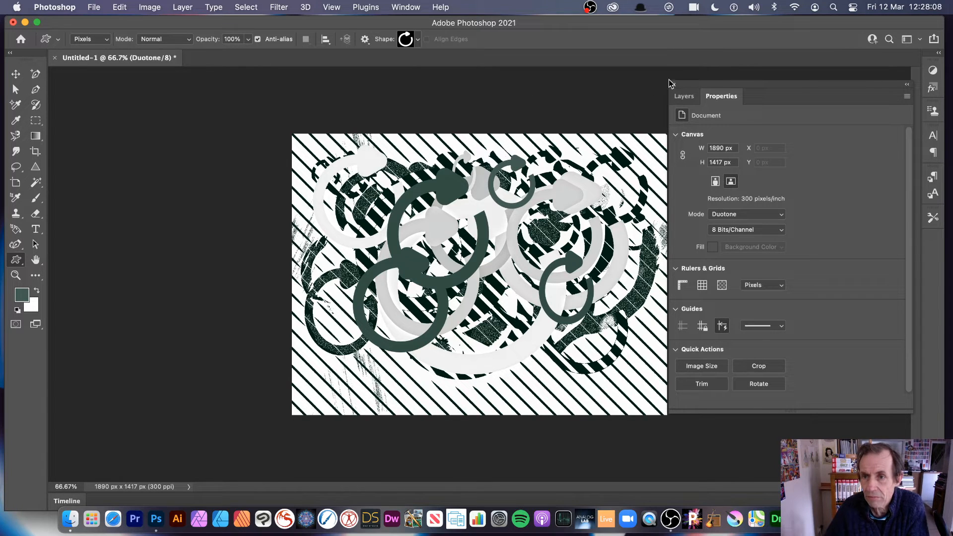
click(690, 97)
click(721, 97)
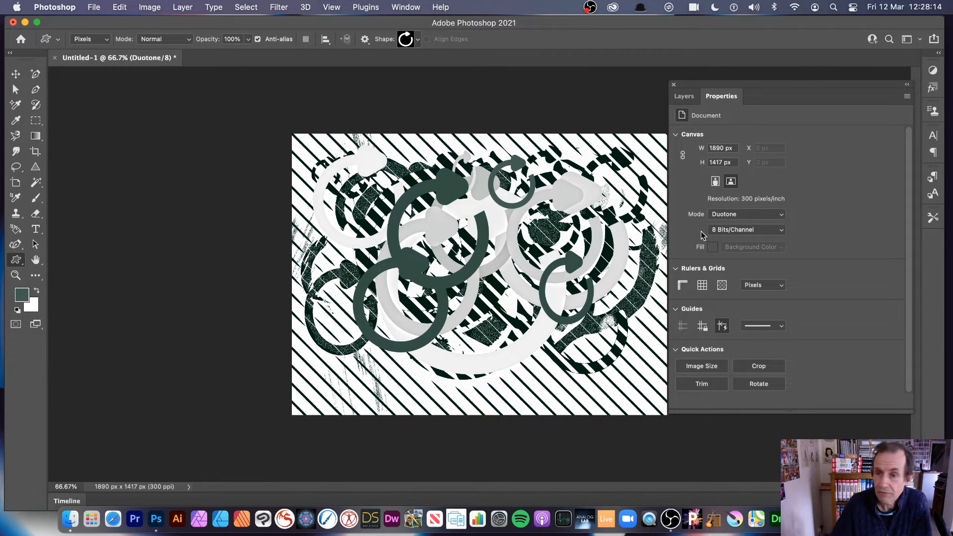
Step: Try converting the duotone image to Bitmap at 300 pixels/inch using the red and green custom pattern, and undo the conversion
click(733, 215)
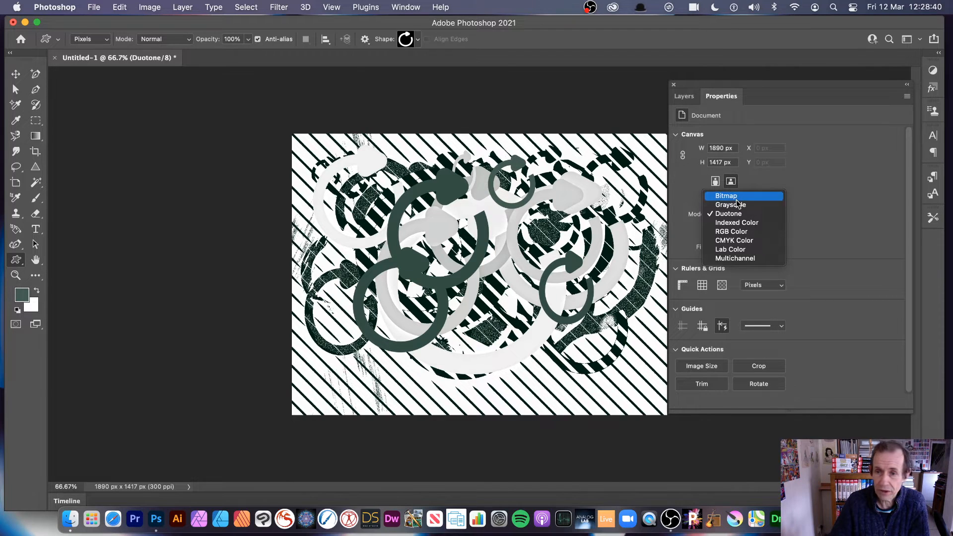
click(736, 198)
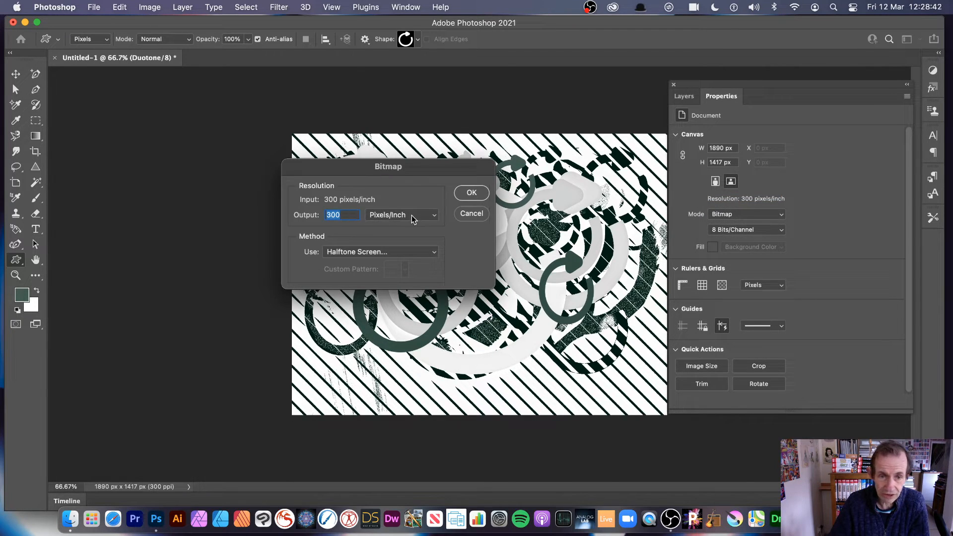
click(373, 254)
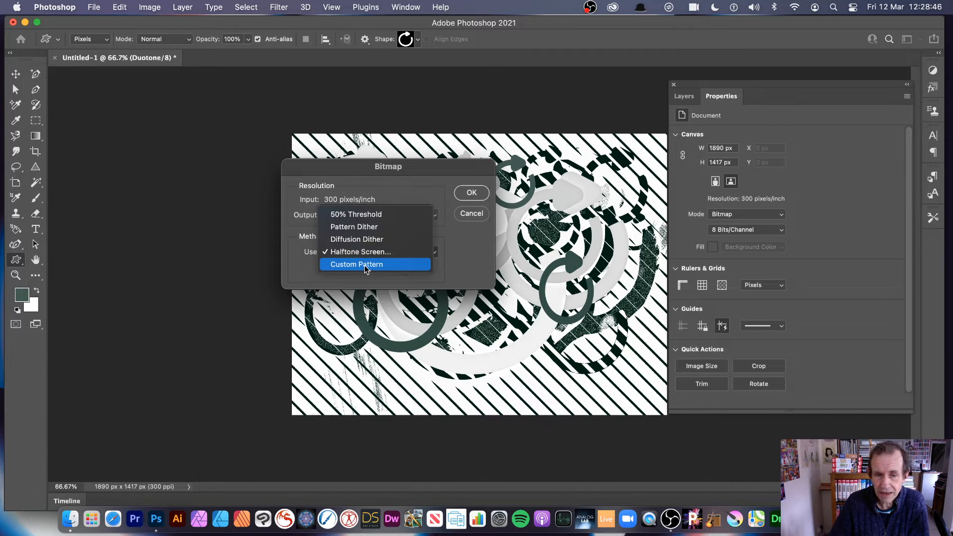
click(366, 267)
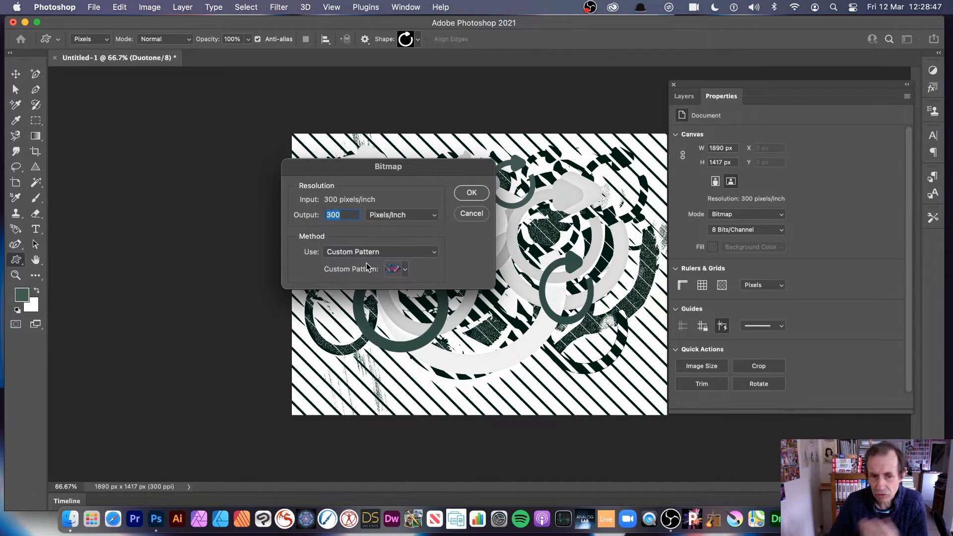
click(406, 270)
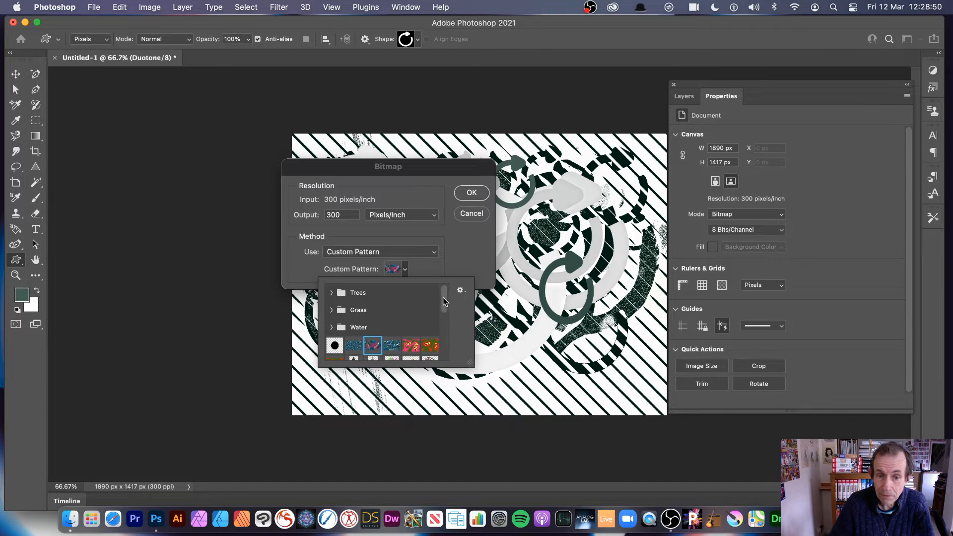
drag(446, 301, 452, 347)
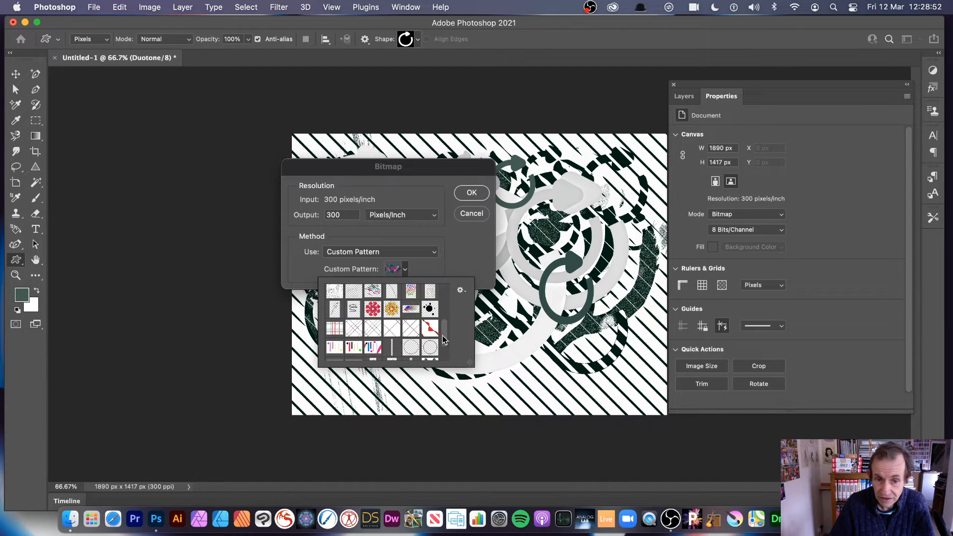
scroll(445, 326, up, 1)
click(334, 292)
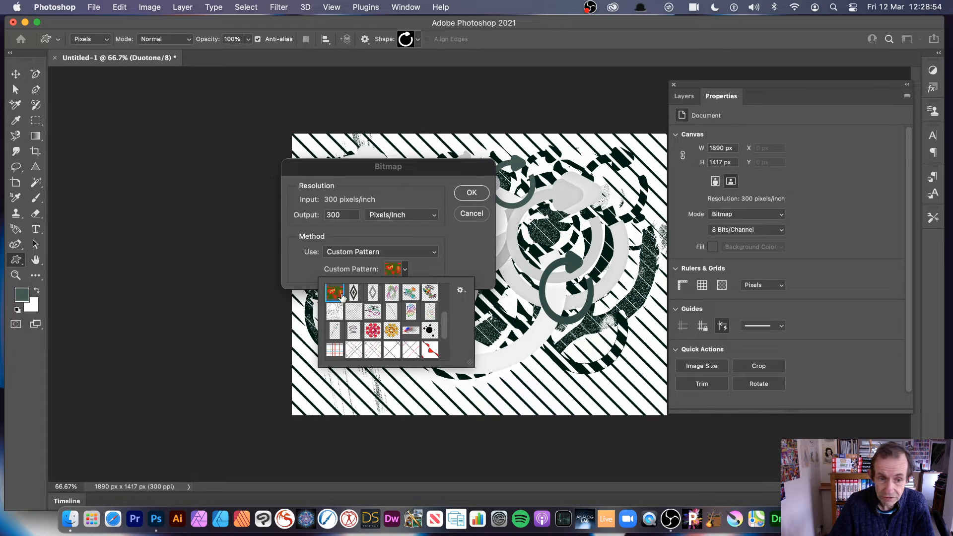
click(467, 247)
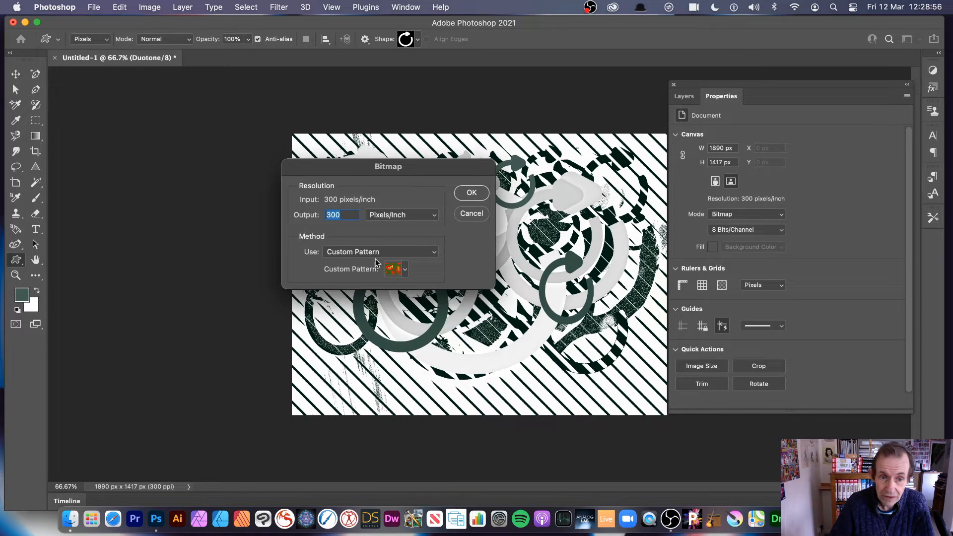
click(470, 193)
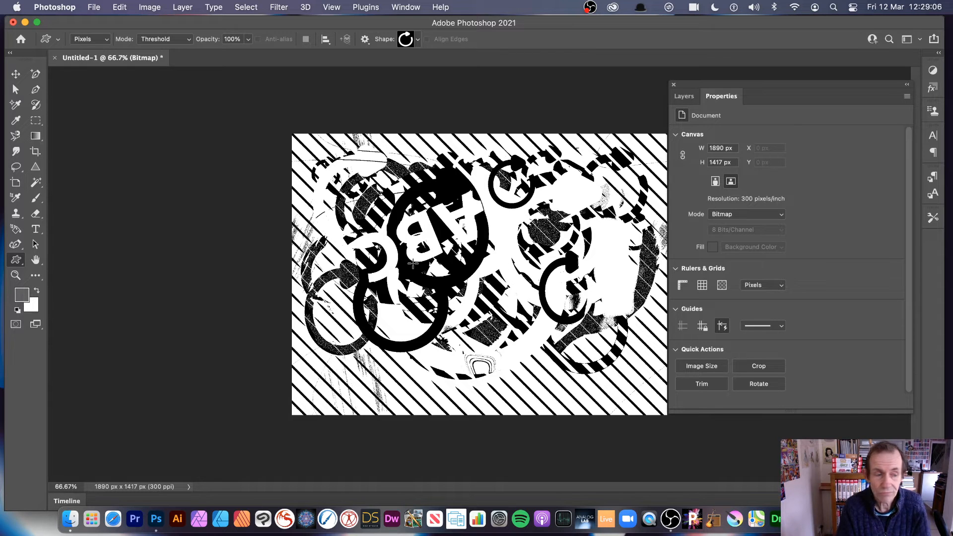
key(super+z)
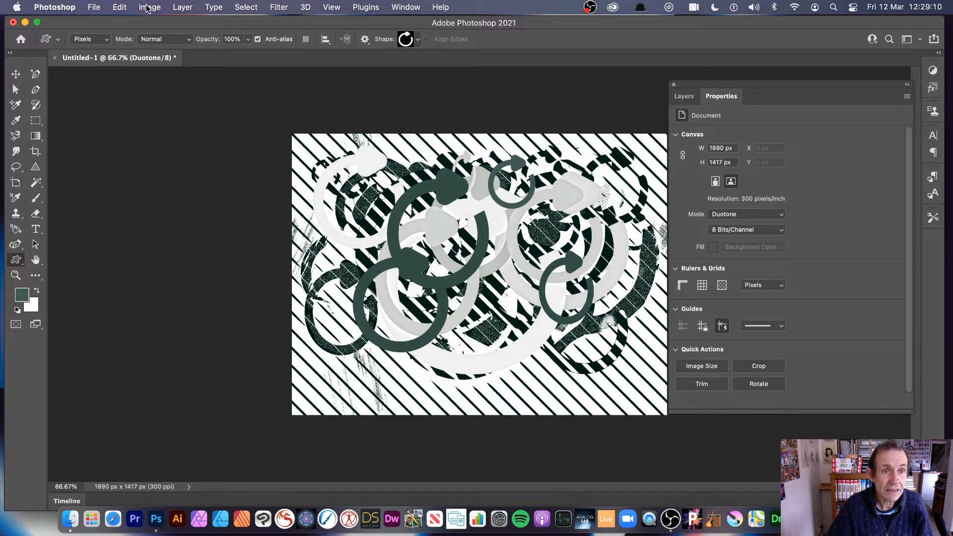
Step: Convert the duotone image to Bitmap at 300 pixels/inch using the black and white diamond custom pattern
click(745, 214)
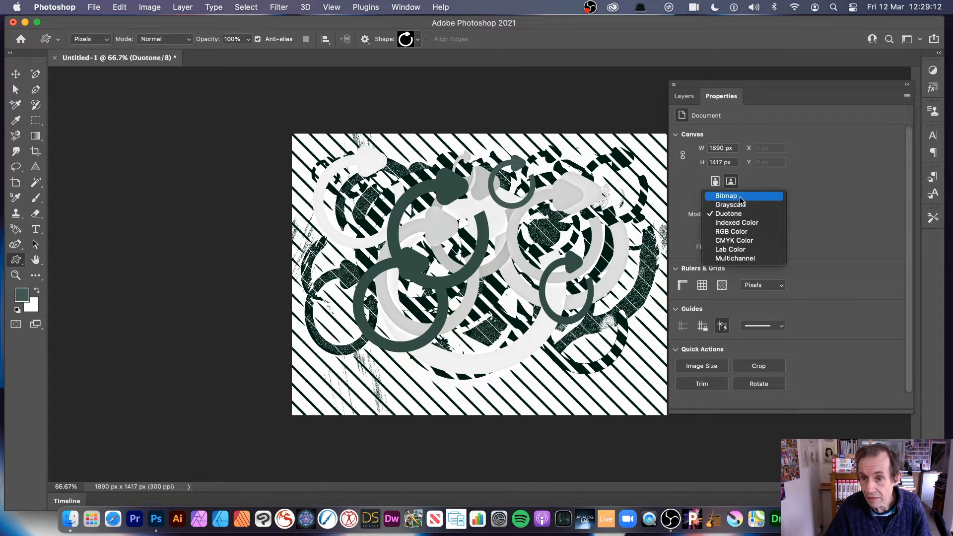
click(734, 195)
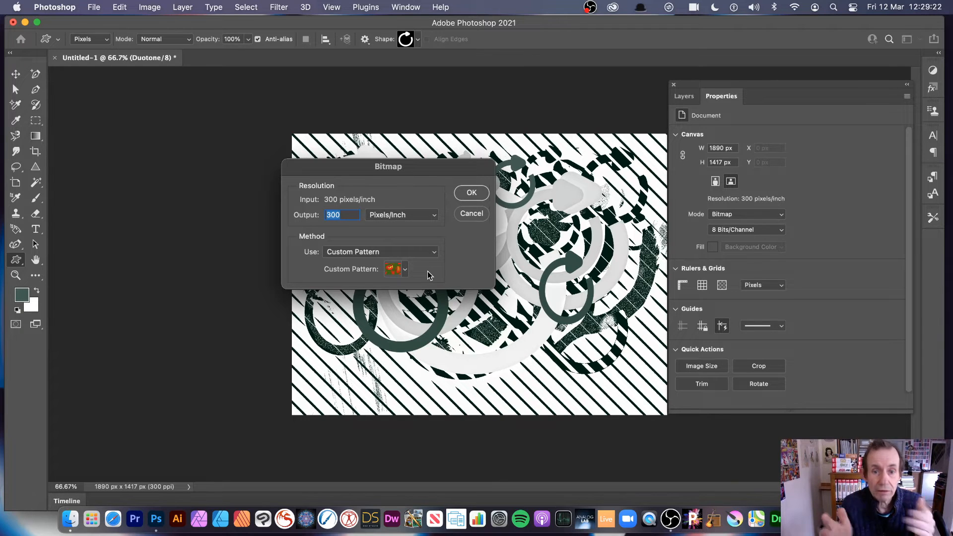
click(404, 269)
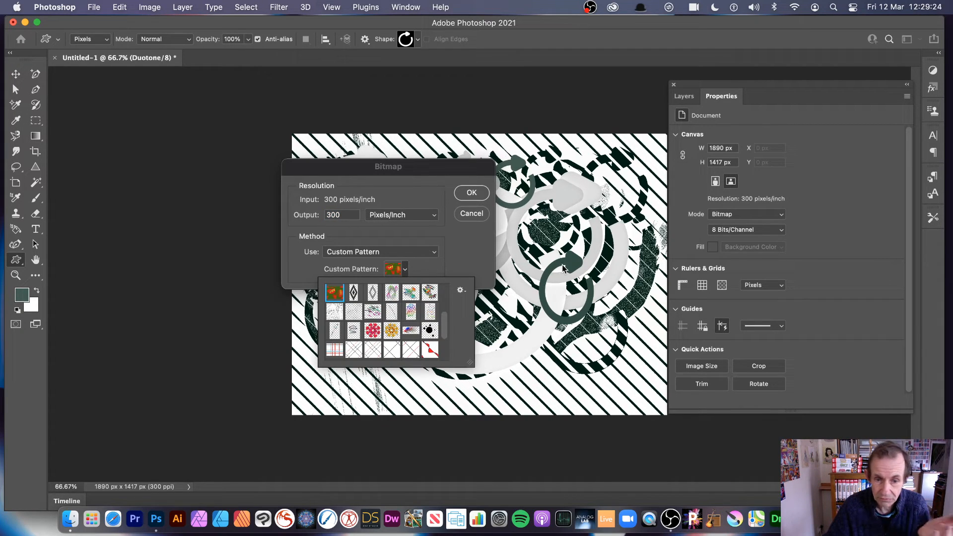
click(353, 293)
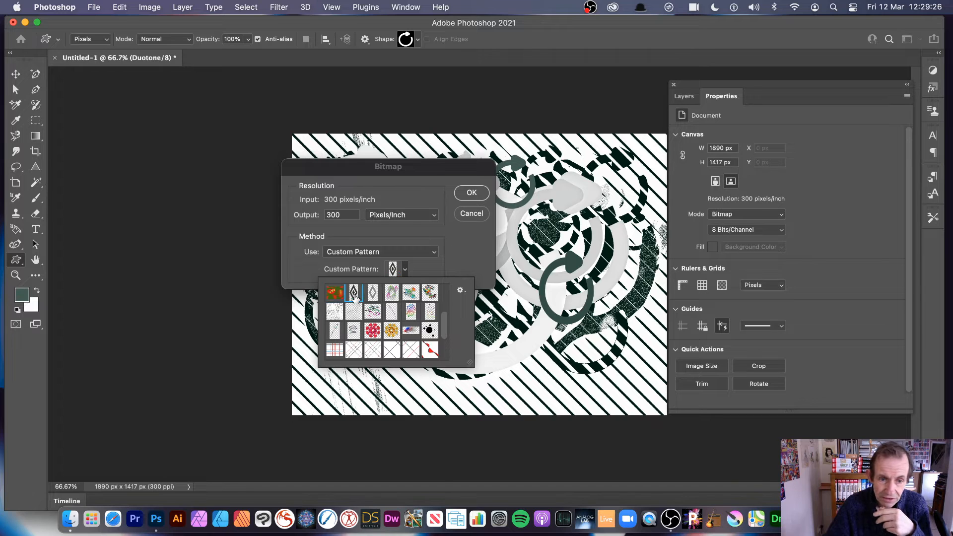
click(473, 246)
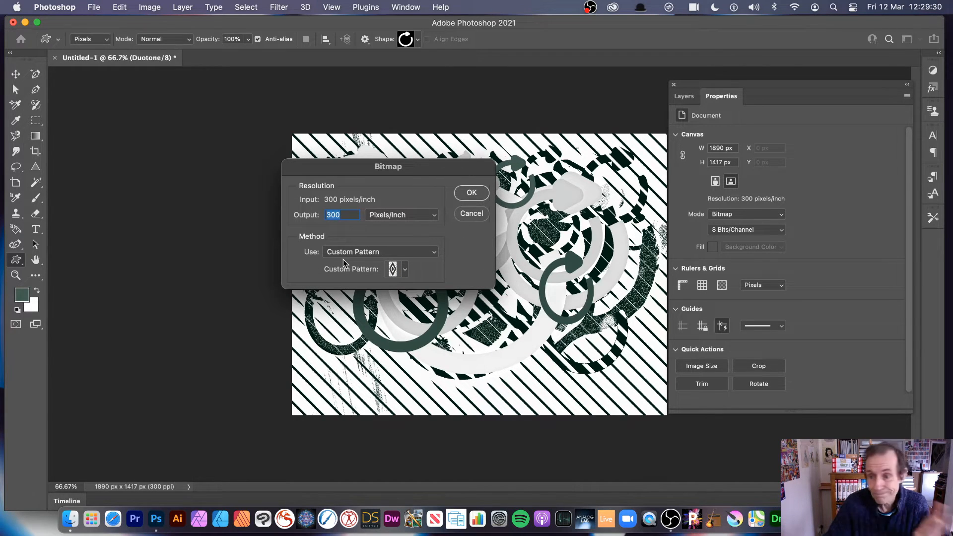
click(468, 193)
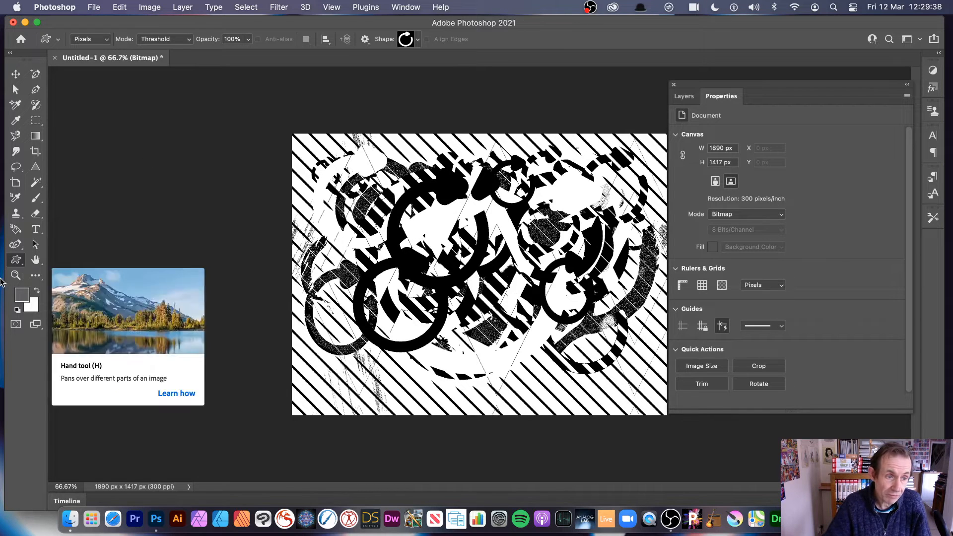
Step: Accept #2c5cc9 as the foreground color and draw two circular arrows, one at the canvas's upper middle and one at its upper right
click(22, 295)
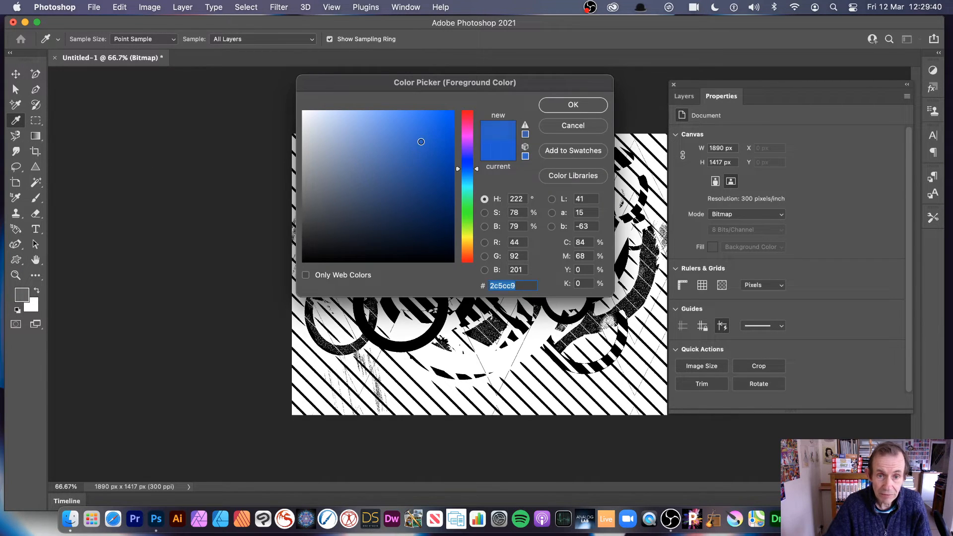
click(544, 106)
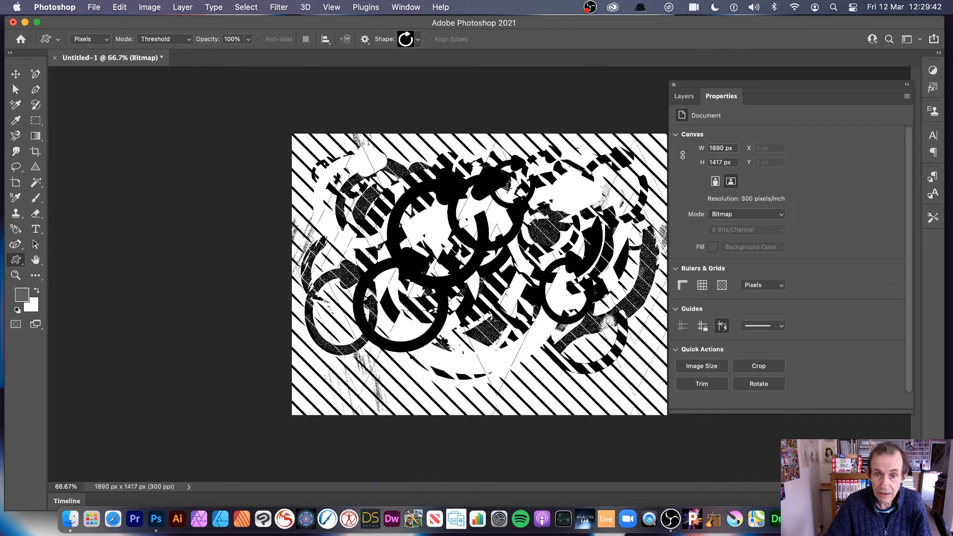
drag(553, 161, 611, 234)
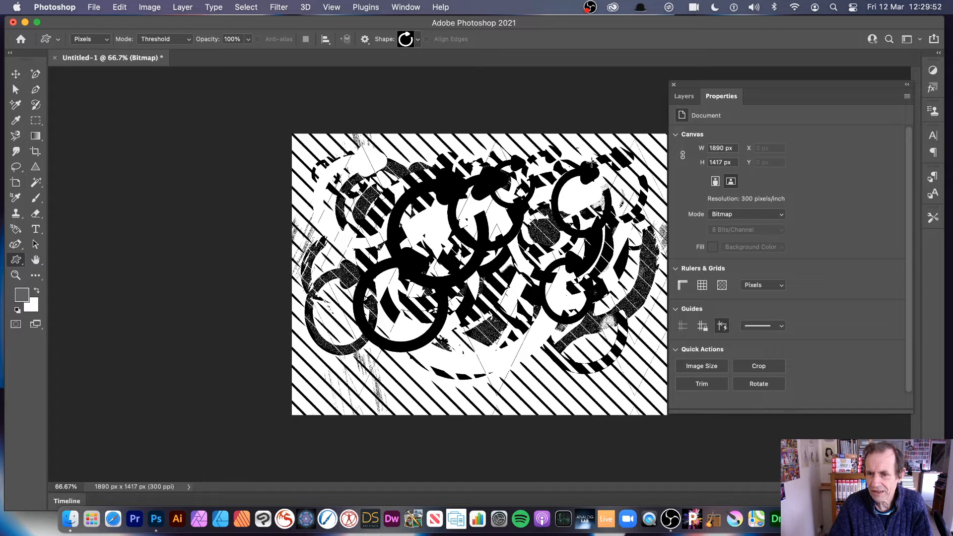
Step: Convert the bitmap image to Grayscale mode with a size ratio of 1
click(749, 214)
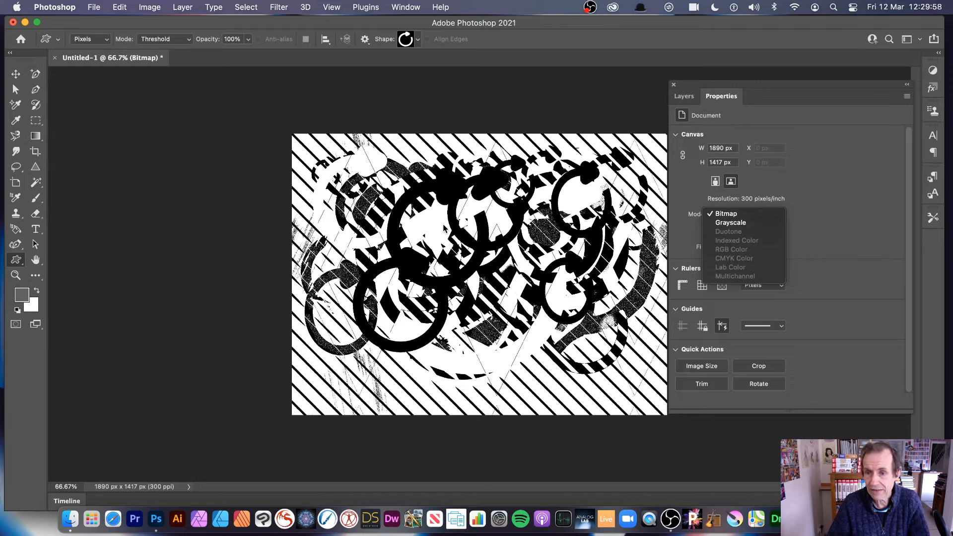
click(750, 225)
click(501, 250)
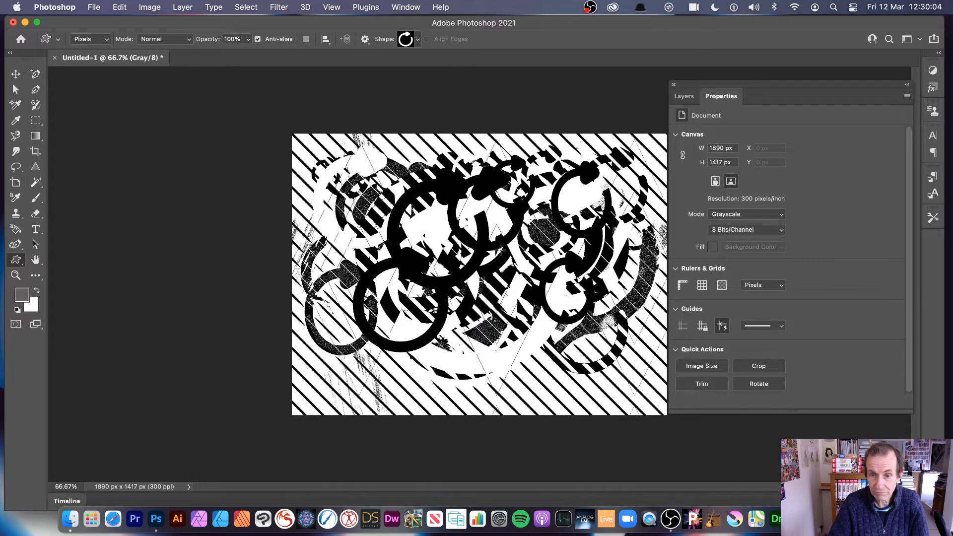
Step: Convert the grayscale image to Bitmap with a Halftone Screen of 6 lines/inch, 135 degrees and Line shape, at 300 pixels/inch output
click(733, 216)
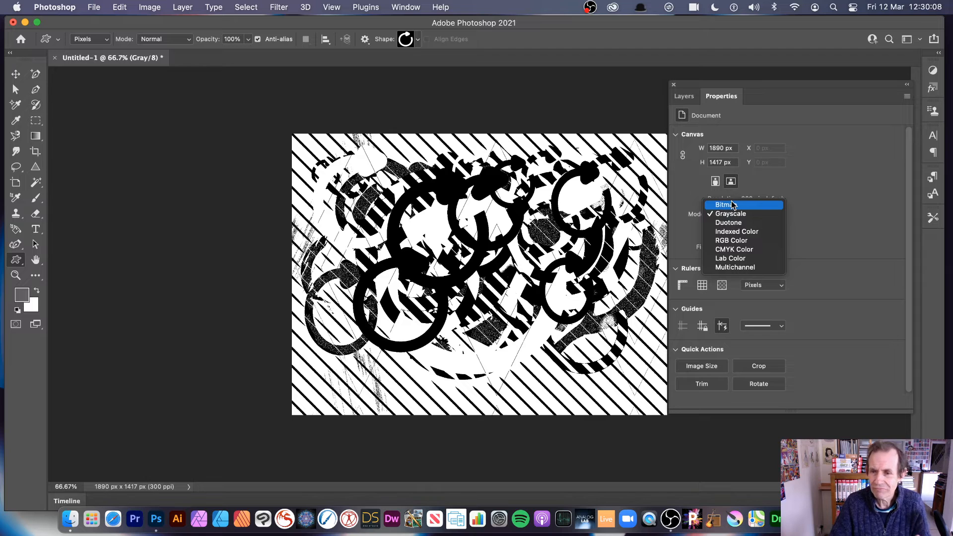
click(733, 205)
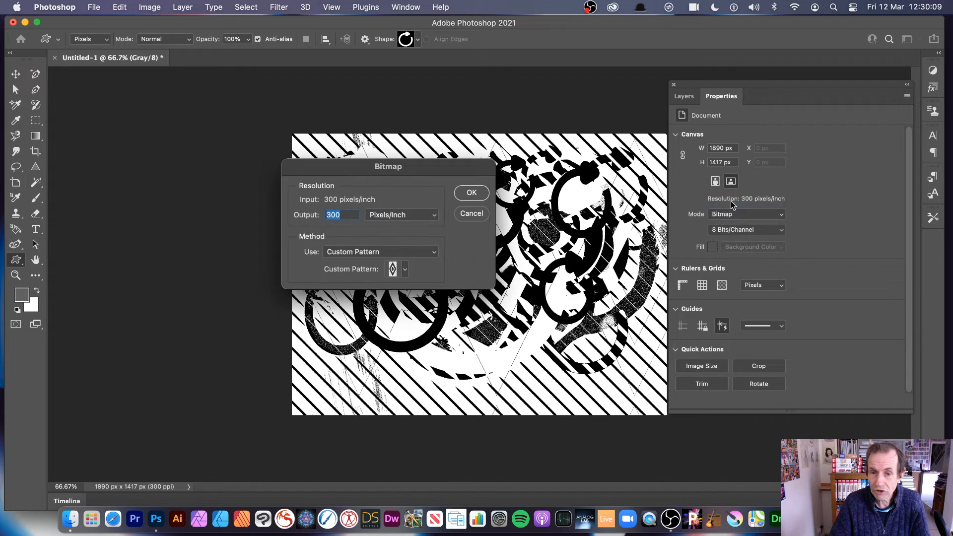
click(379, 254)
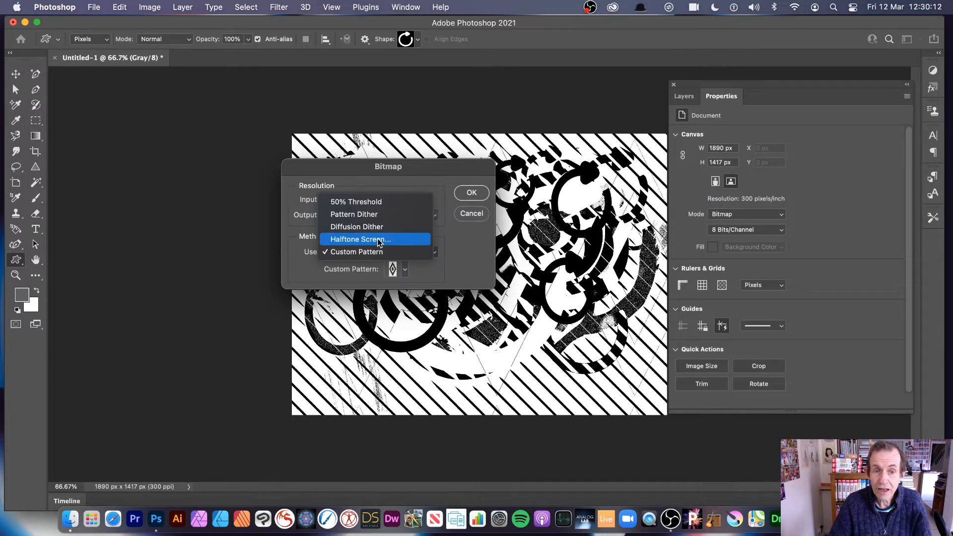
click(377, 240)
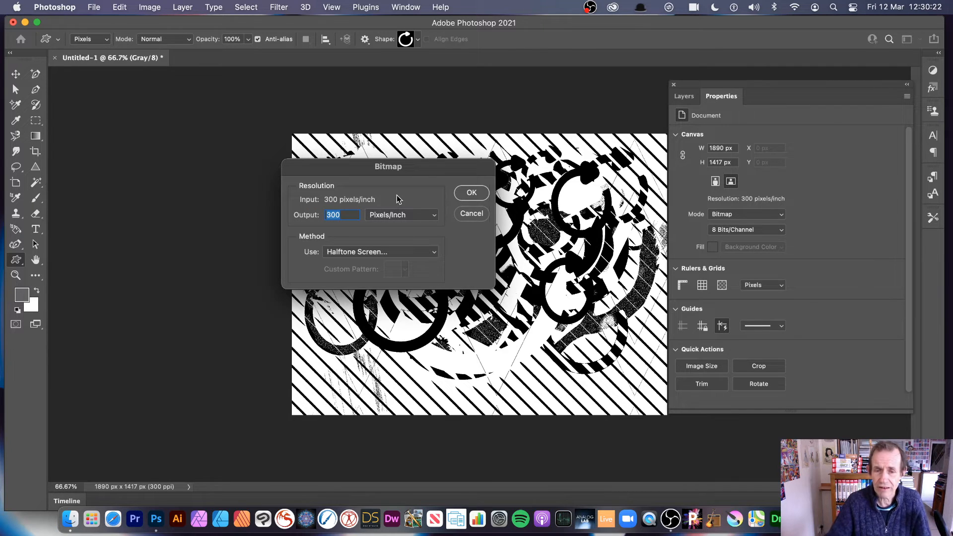
click(471, 194)
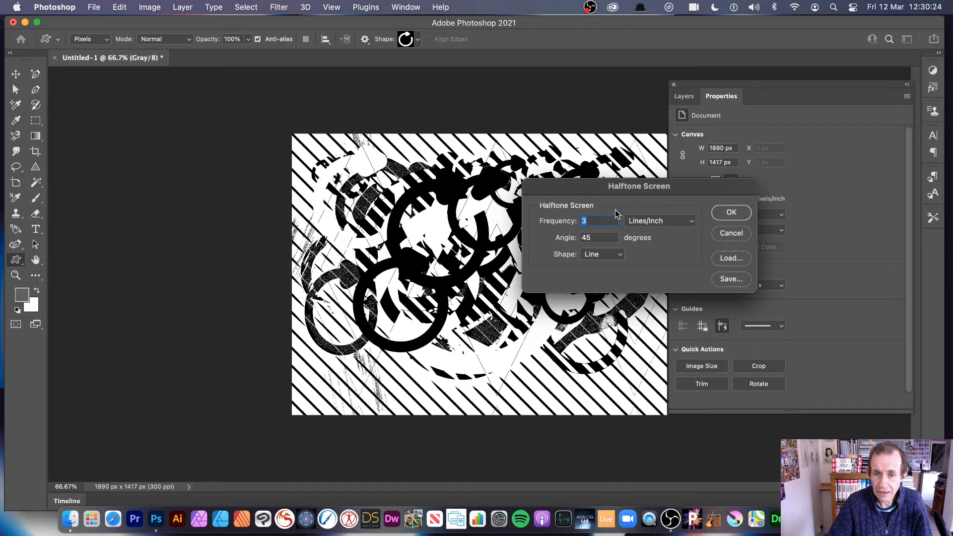
drag(617, 189, 638, 181)
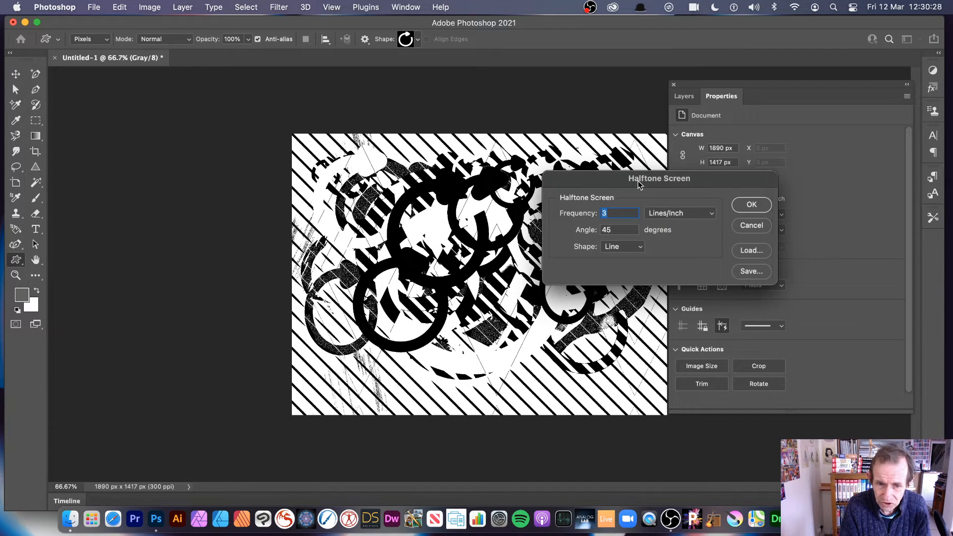
key(Tab)
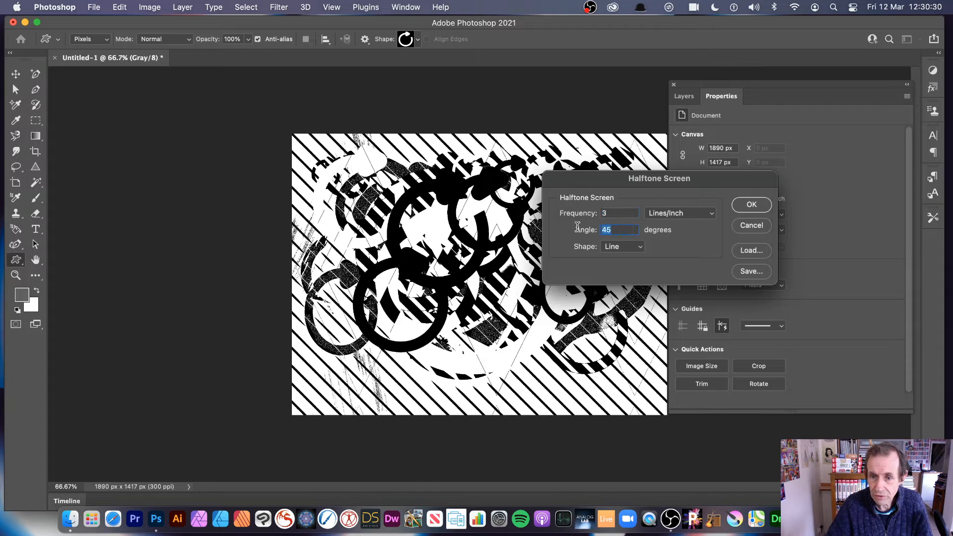
text(13)
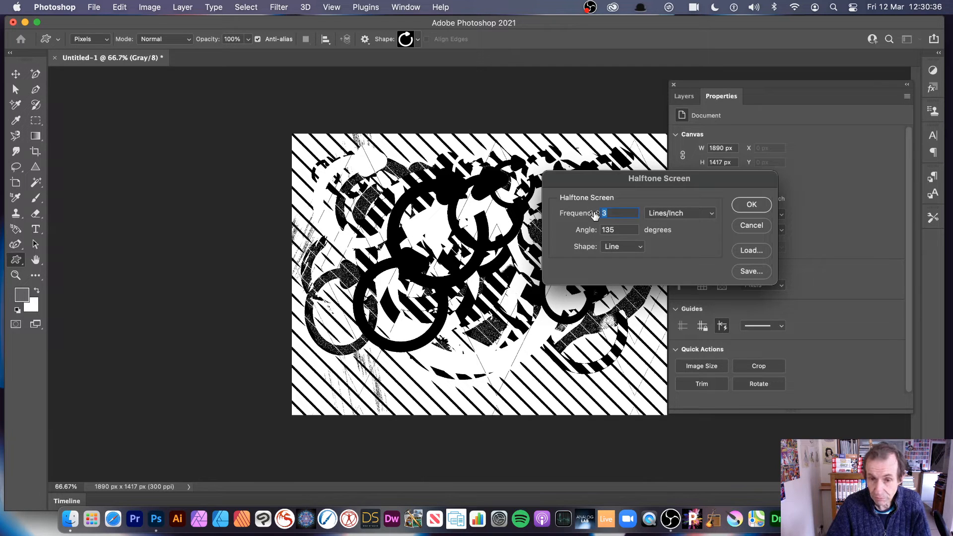
text(6)
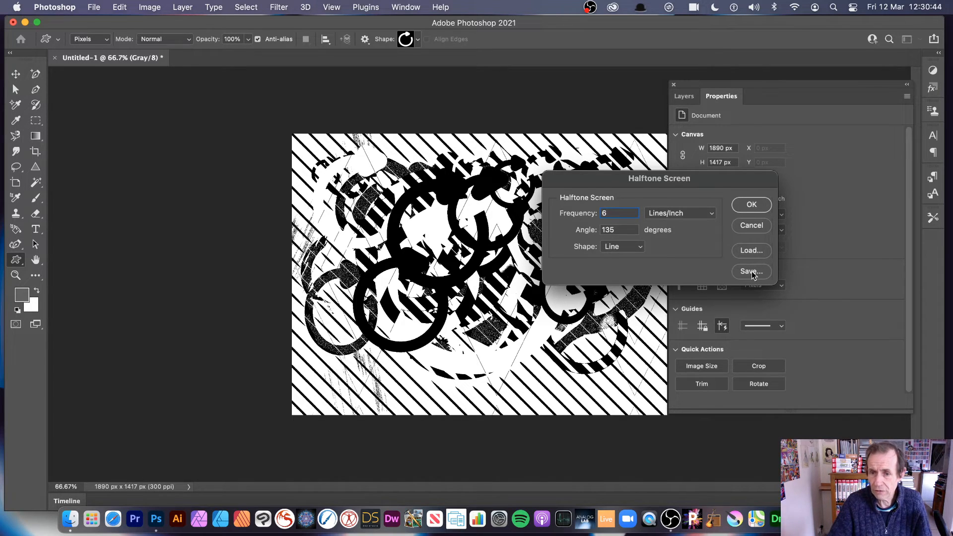
click(750, 204)
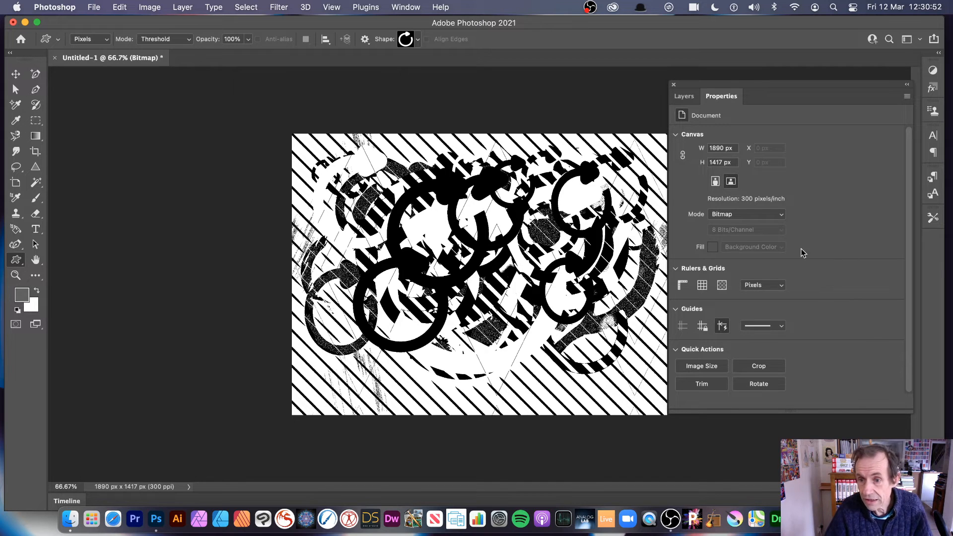
Step: Return the halftoned bitmap to Grayscale mode at size ratio 1 and view the available bit depths
click(723, 214)
click(727, 224)
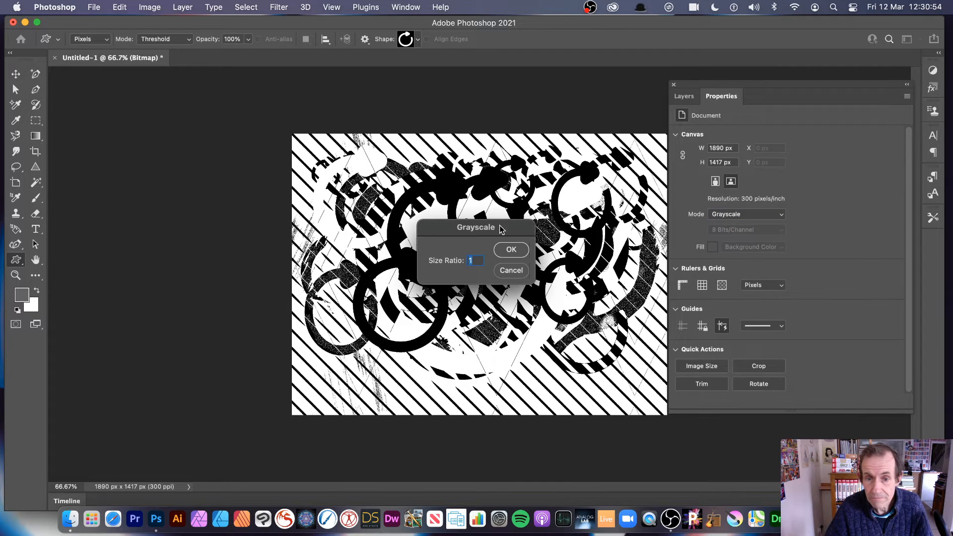
click(510, 247)
click(731, 229)
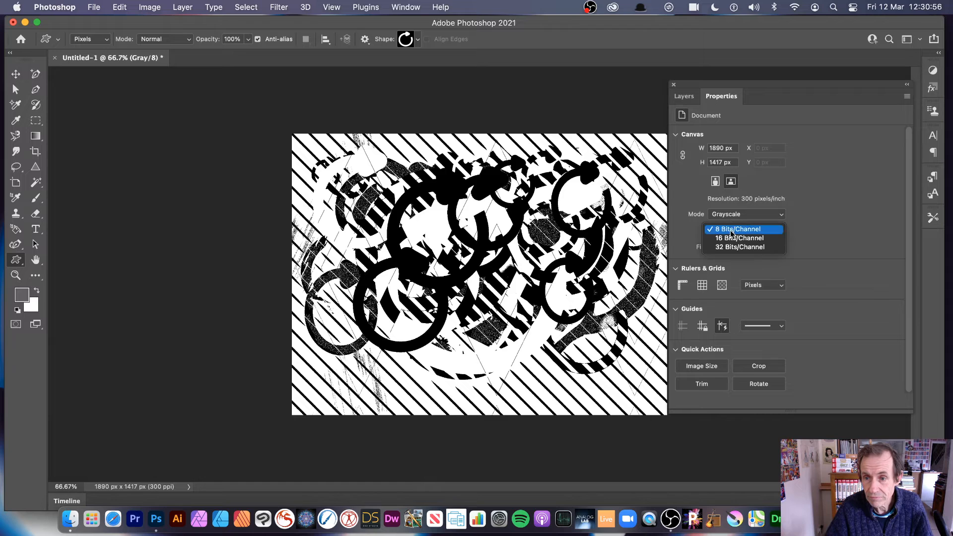
click(734, 219)
Step: Convert the grayscale image to Bitmap using a Halftone Screen of 2 lines/inch, 135 degrees and Ellipse shape
click(734, 218)
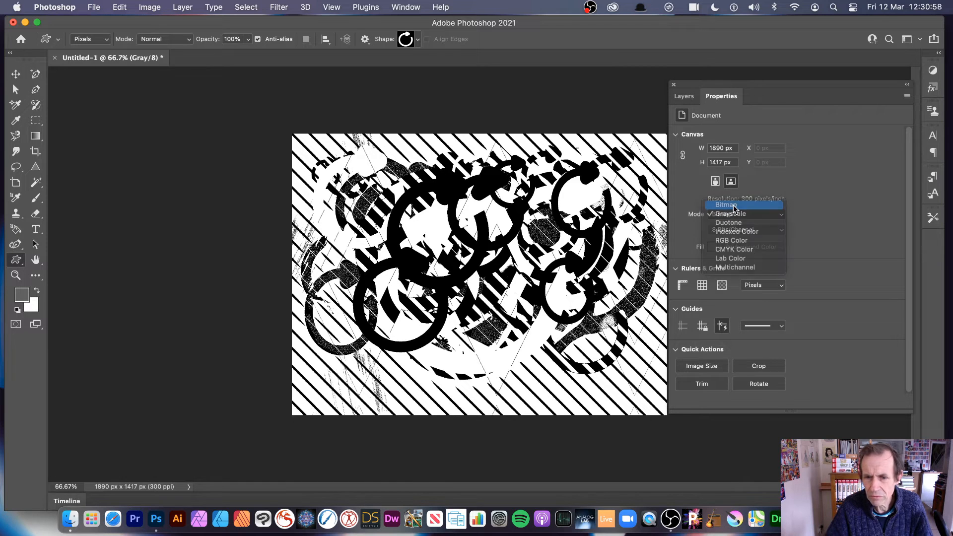
click(734, 206)
click(370, 251)
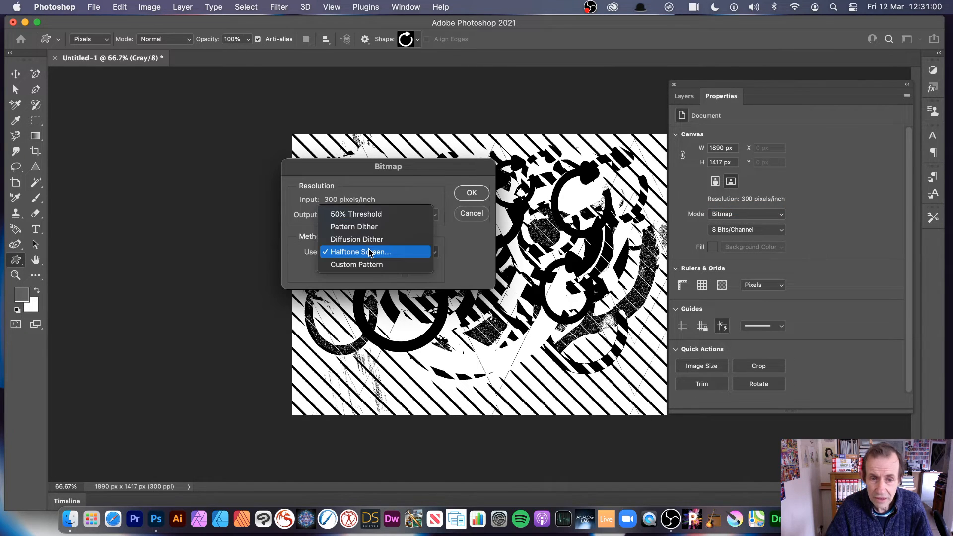
click(370, 255)
click(471, 193)
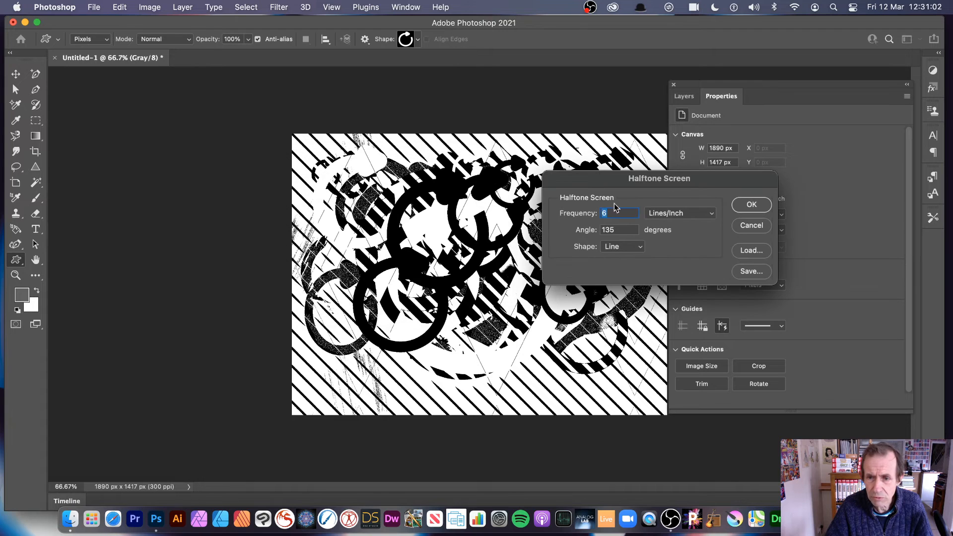
click(620, 248)
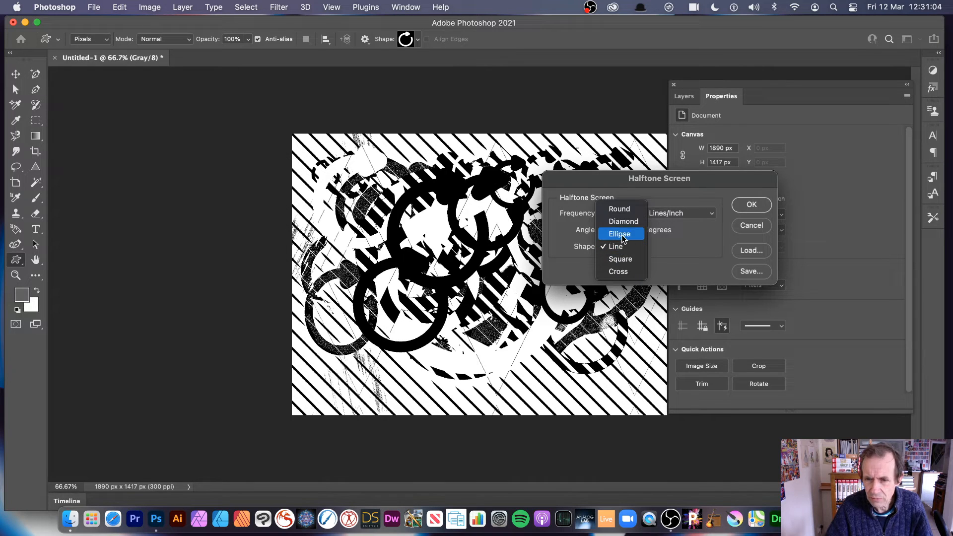
click(620, 233)
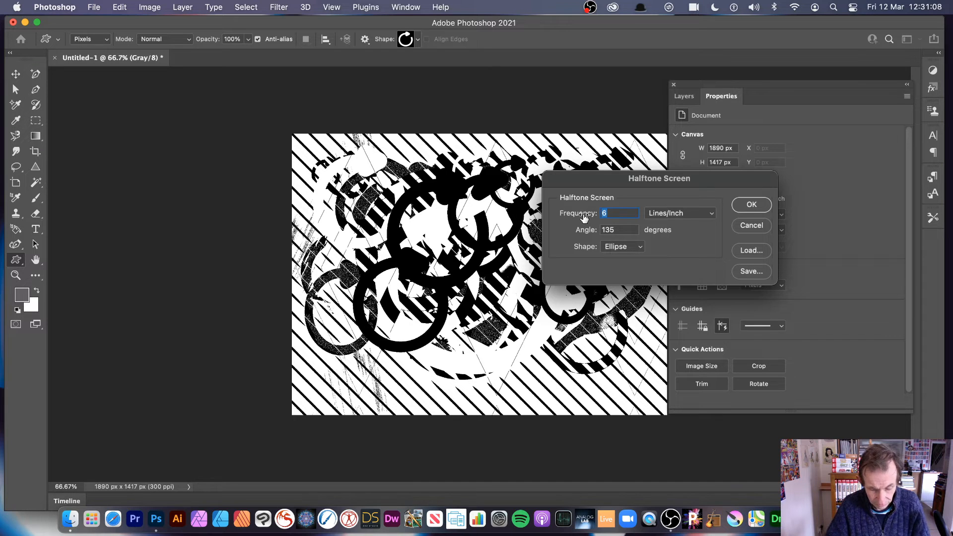
text(2)
key(Tab)
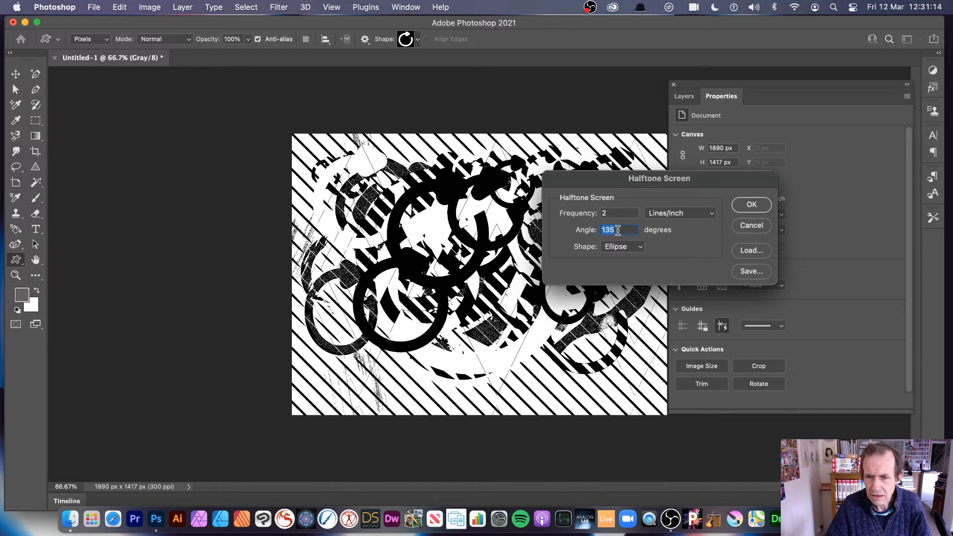
click(751, 205)
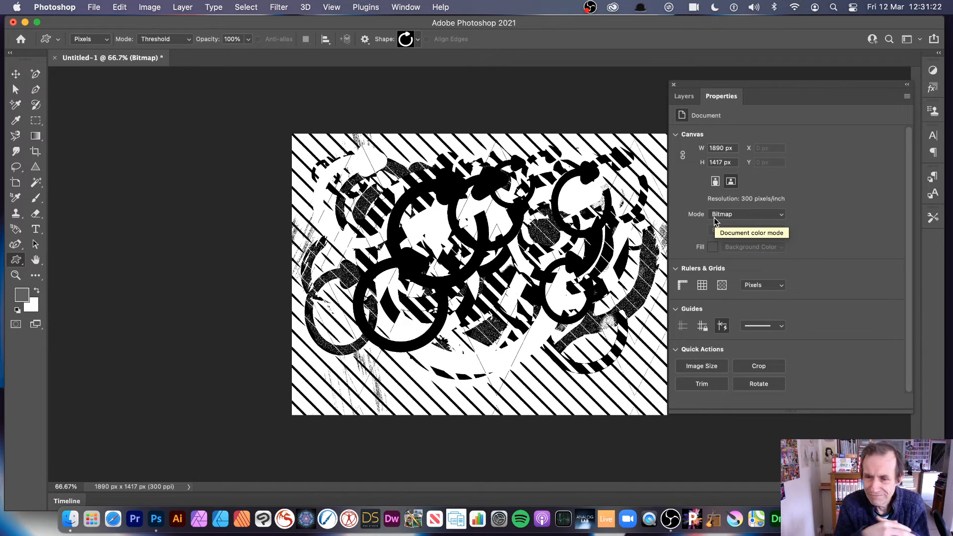
Step: Convert the bitmap image to Grayscale at size ratio 1, followed by a conversion to RGB Color
click(724, 215)
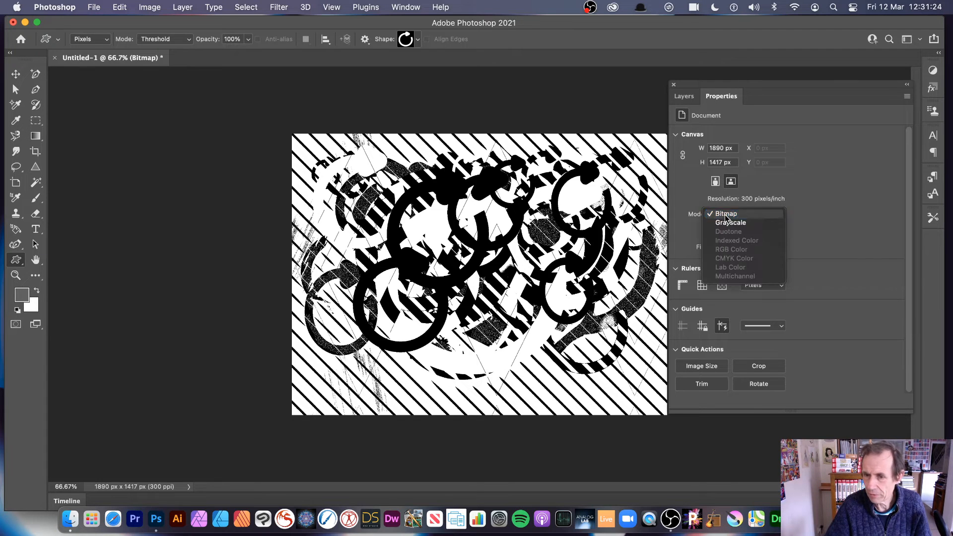
click(730, 223)
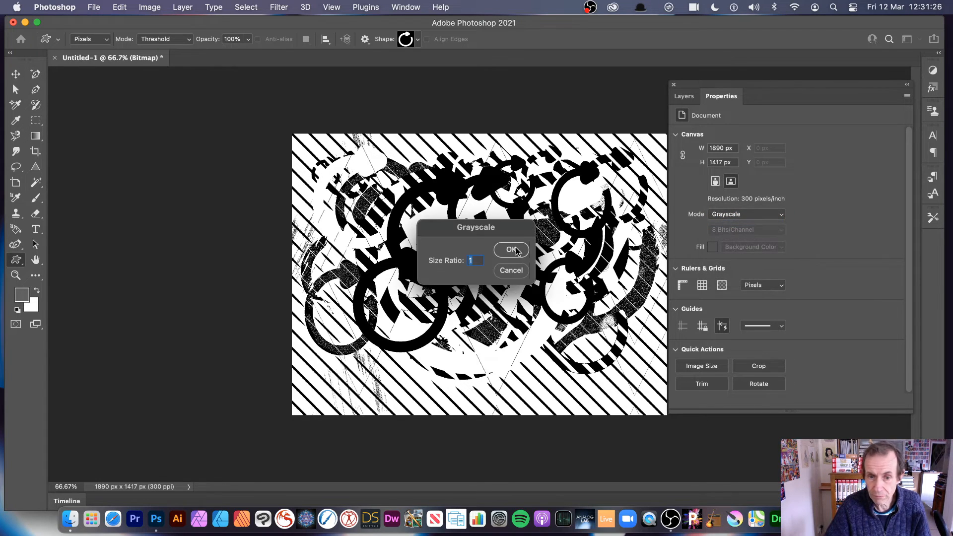
click(515, 250)
click(739, 214)
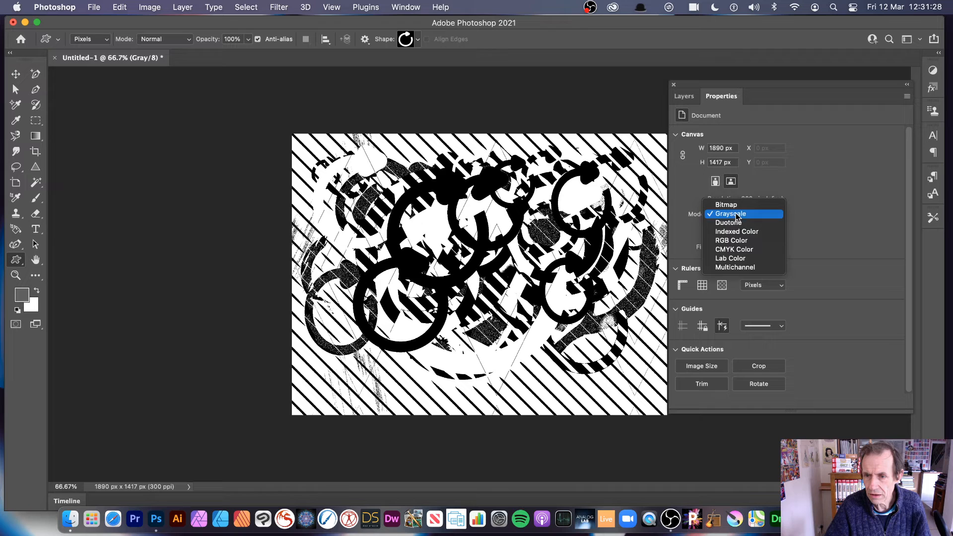
click(737, 242)
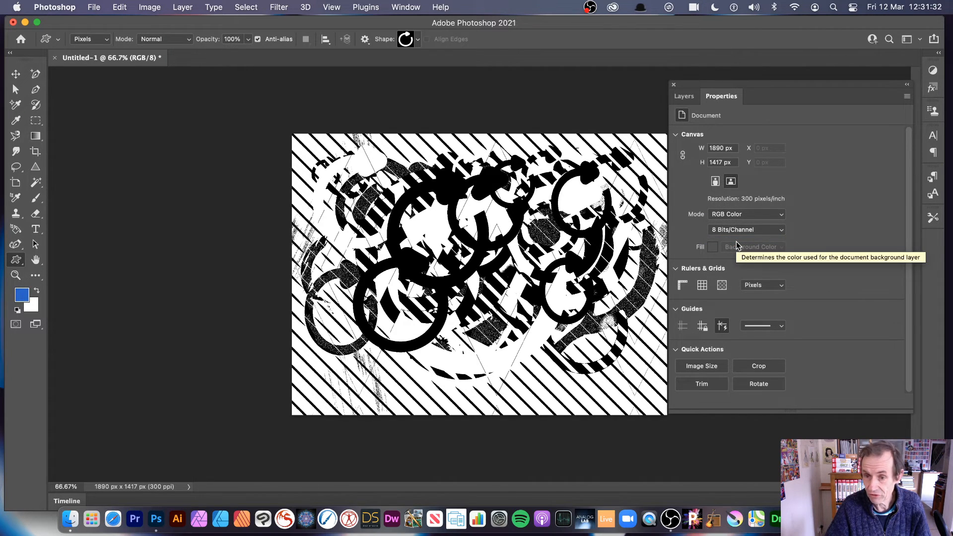
Step: Convert the image to Lab Color and draw two blue circular arrows side by side near the canvas center
click(735, 214)
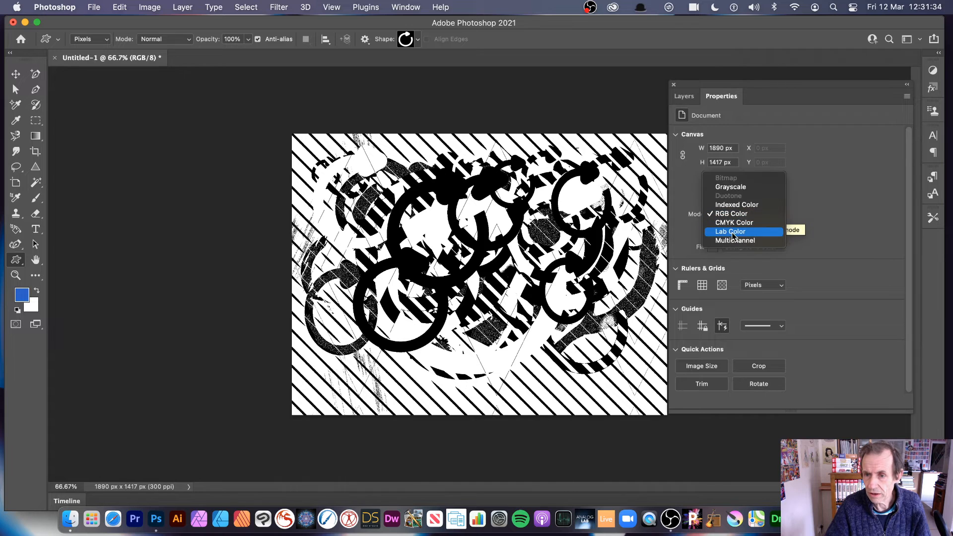
click(733, 232)
drag(586, 233, 517, 282)
drag(431, 219, 482, 280)
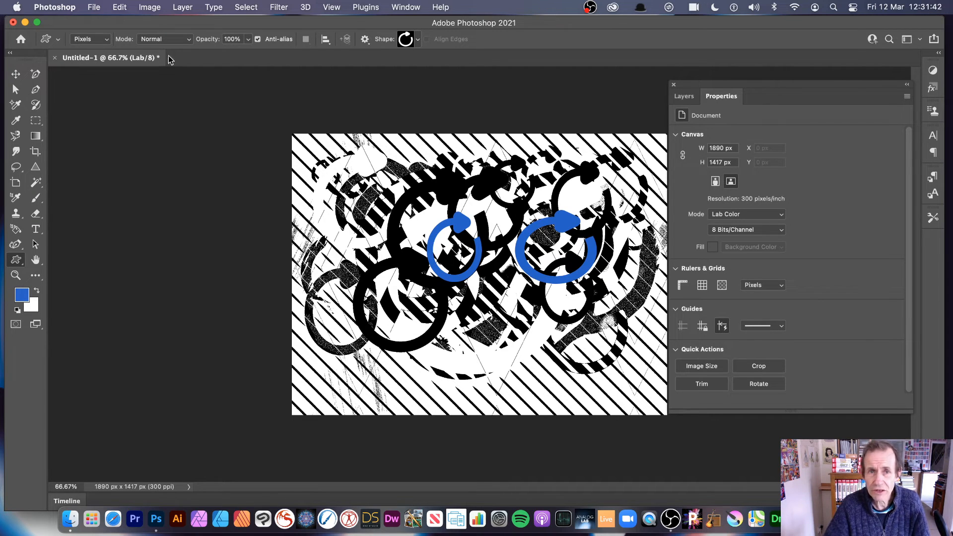
Step: Display the document's channels and fill the whole canvas with White in Normal mode at 100% opacity
click(406, 7)
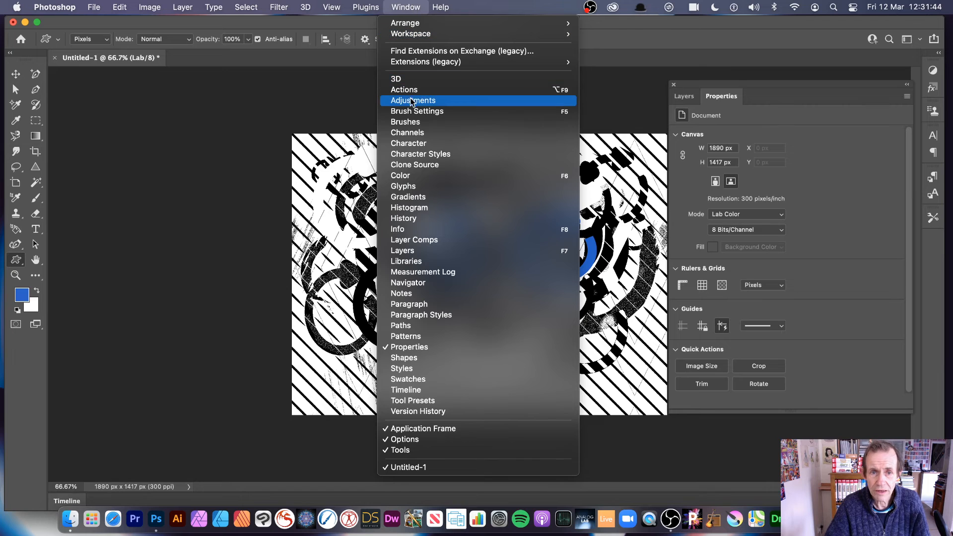
click(421, 133)
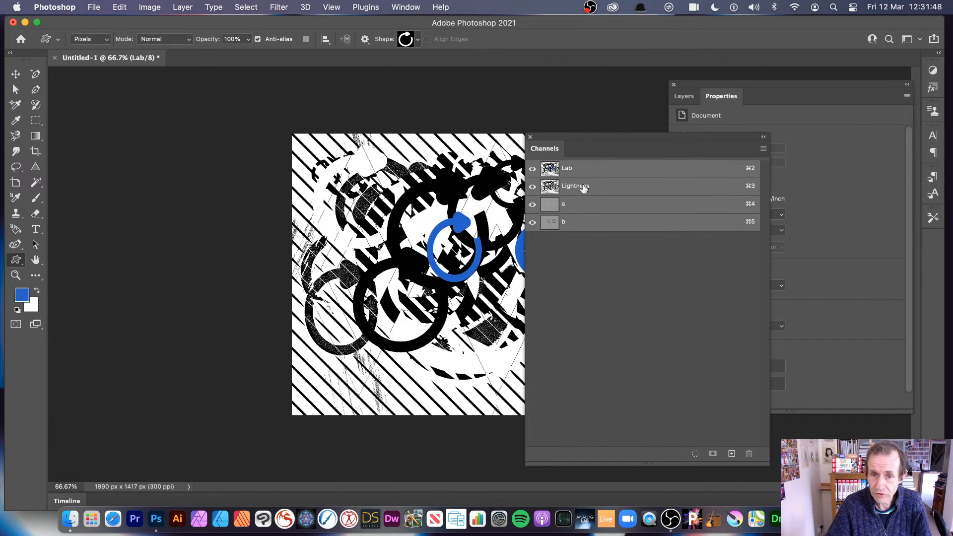
click(97, 7)
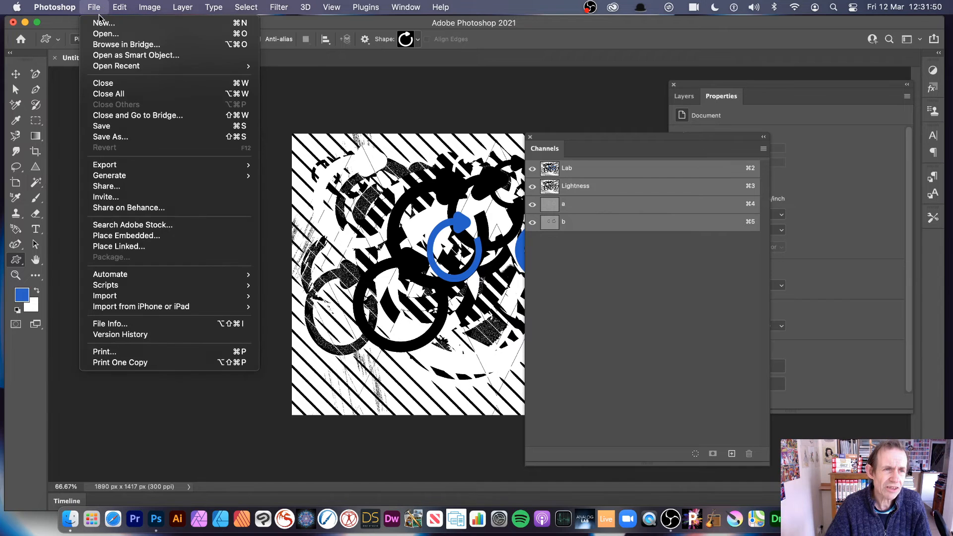
mouse_move(127, 8)
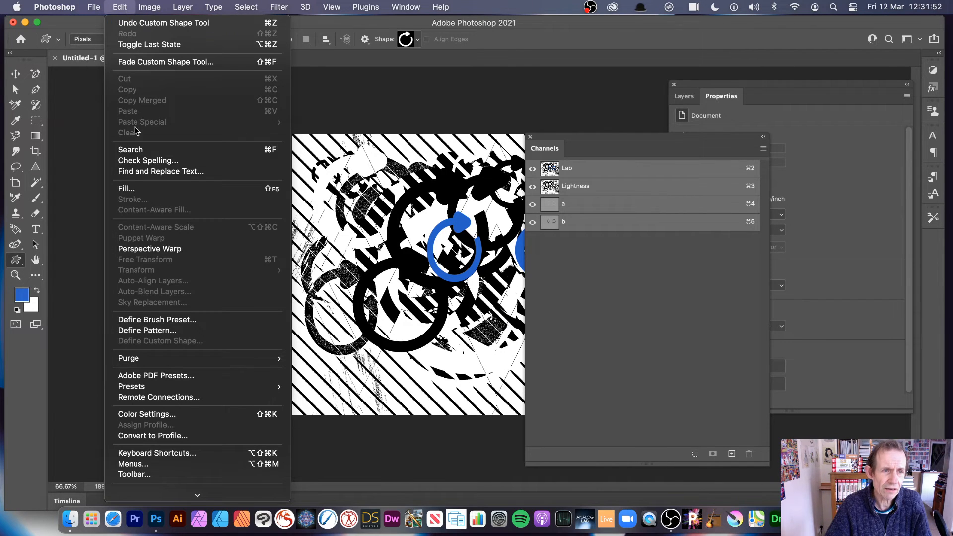
click(139, 188)
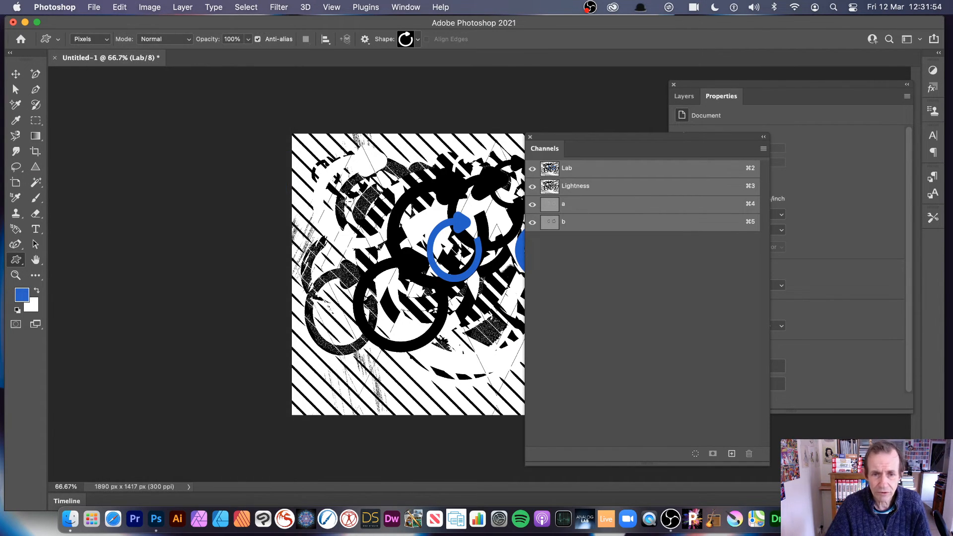
click(327, 162)
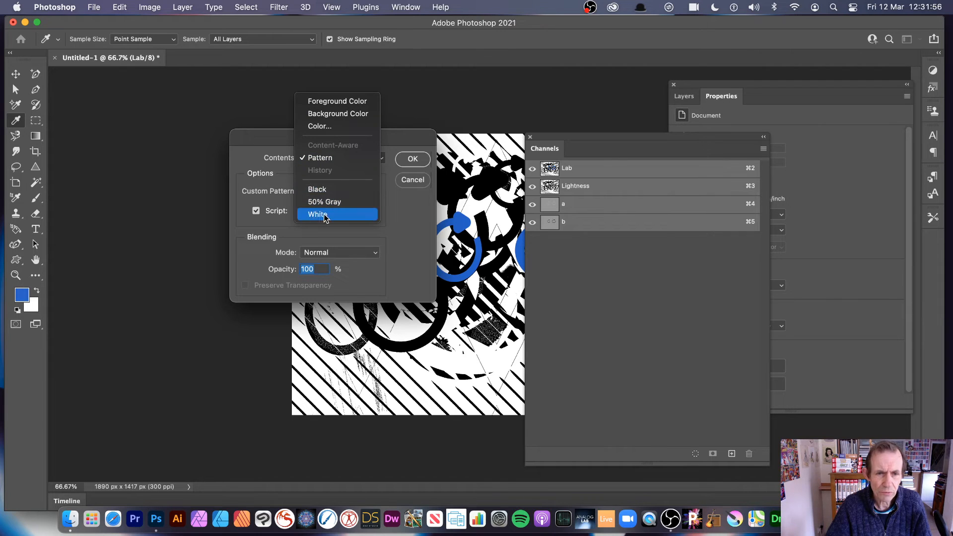
click(324, 214)
click(412, 159)
key(u)
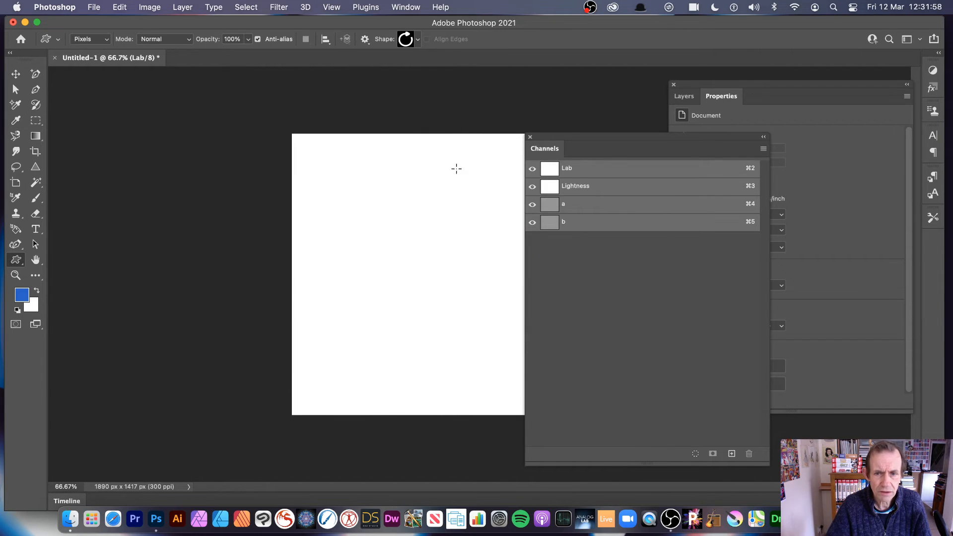
Step: Draw a large circular arrow and a small one to its upper right in the a channel only
click(570, 205)
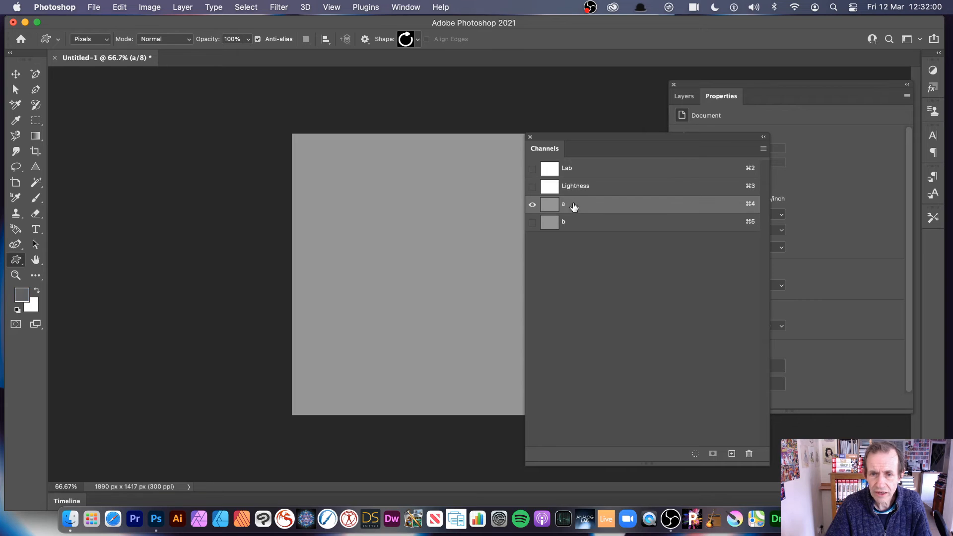
drag(330, 175, 463, 307)
drag(466, 148, 509, 194)
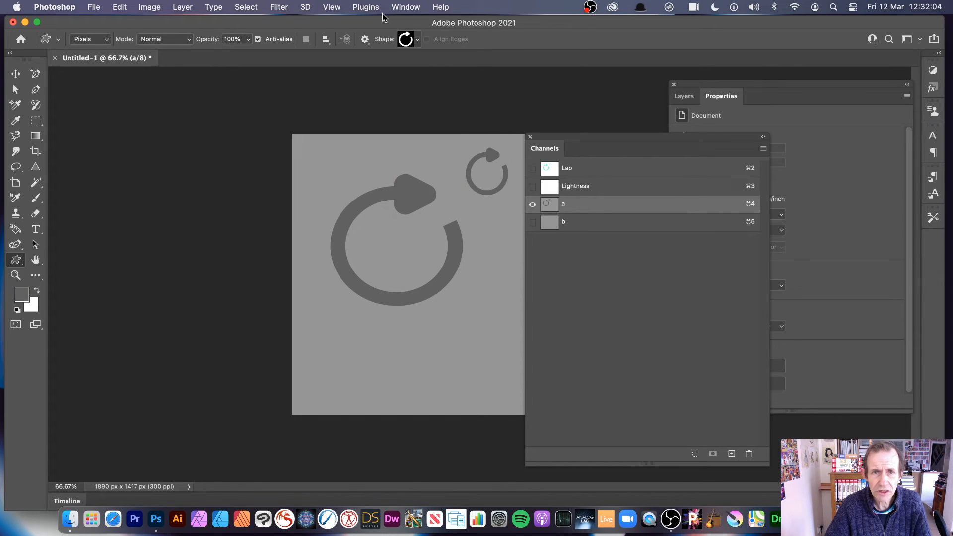
Step: Draw a very large circular arrow extending past the canvas's lower edge in the b channel, and show the Lab composite
click(406, 7)
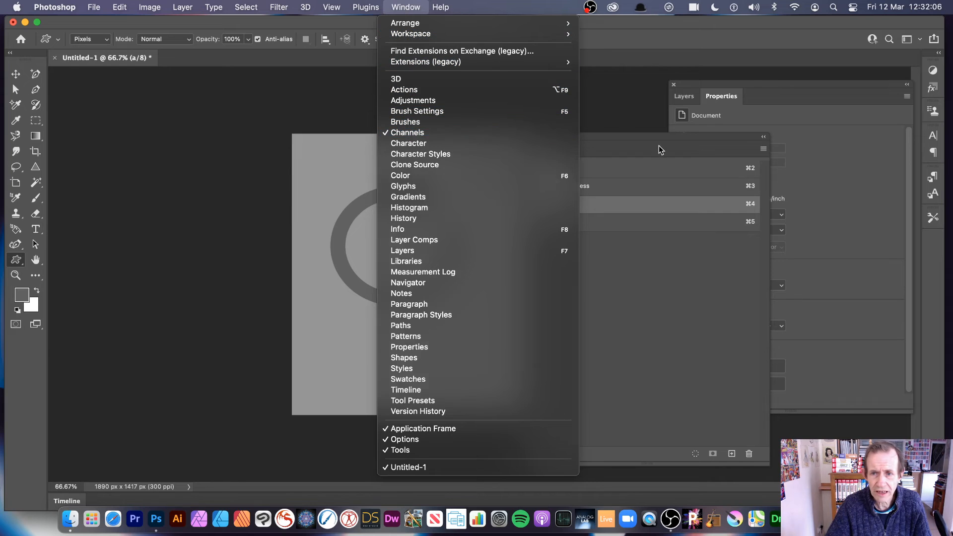
click(615, 136)
drag(615, 135, 665, 121)
click(611, 212)
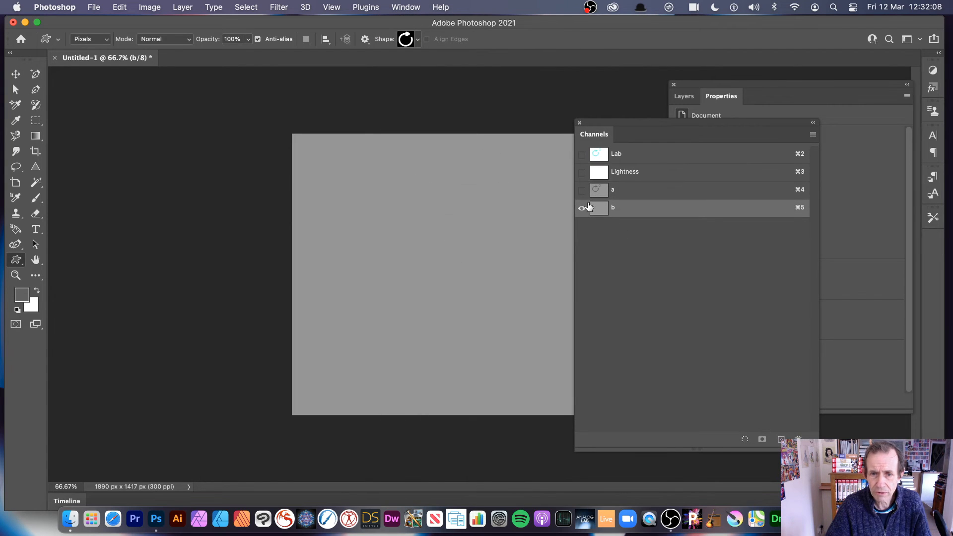
drag(340, 166, 608, 424)
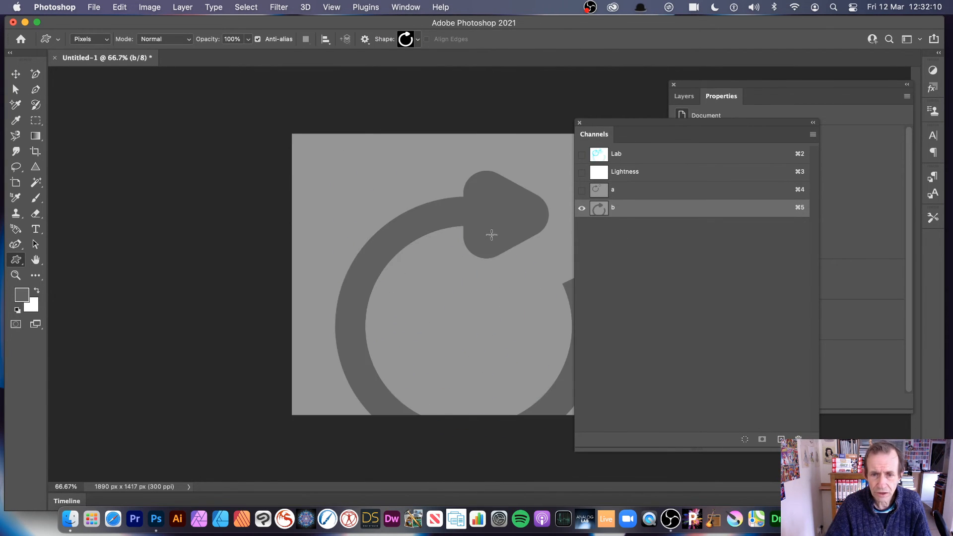
click(605, 158)
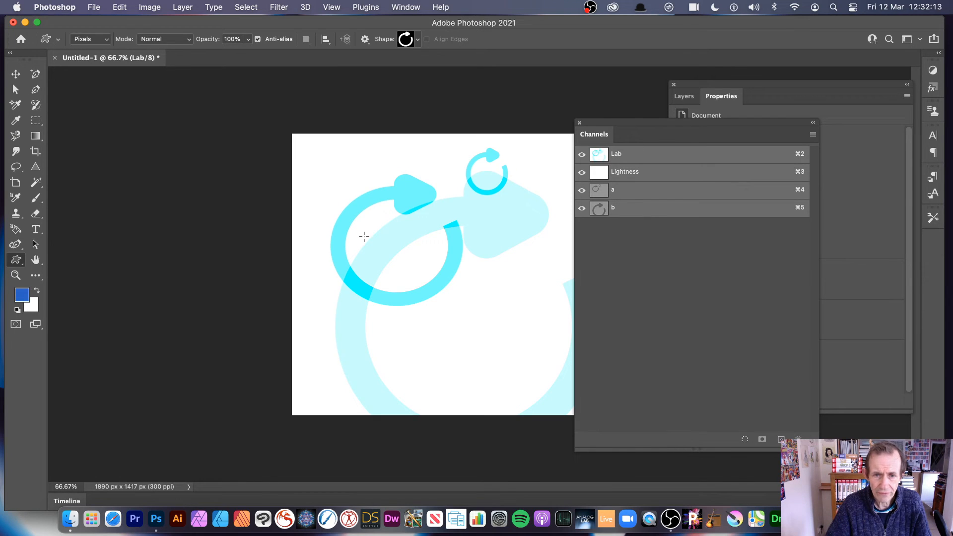
Step: Draw a circular arrow over the middle of the canvas in the Lightness channel and show the Lab composite
click(601, 173)
drag(382, 186, 526, 356)
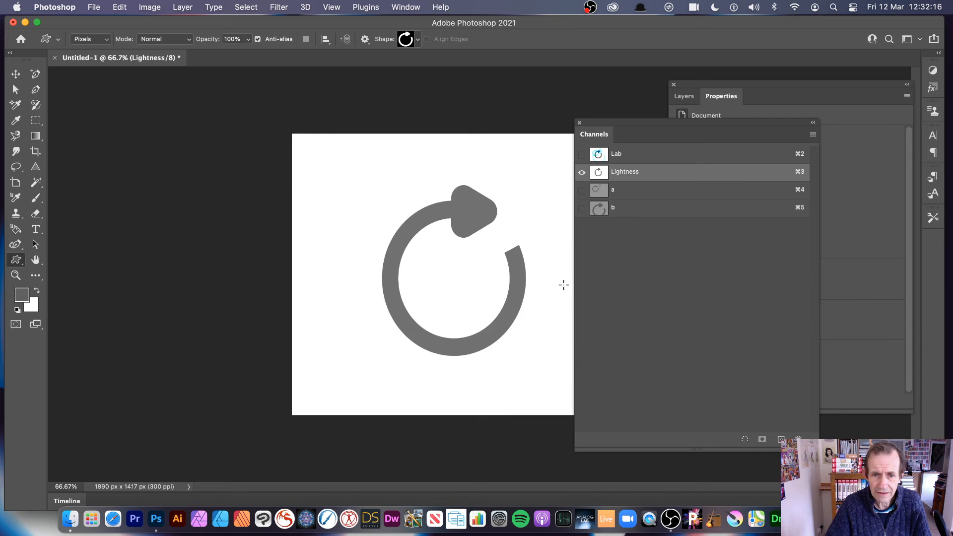
click(640, 157)
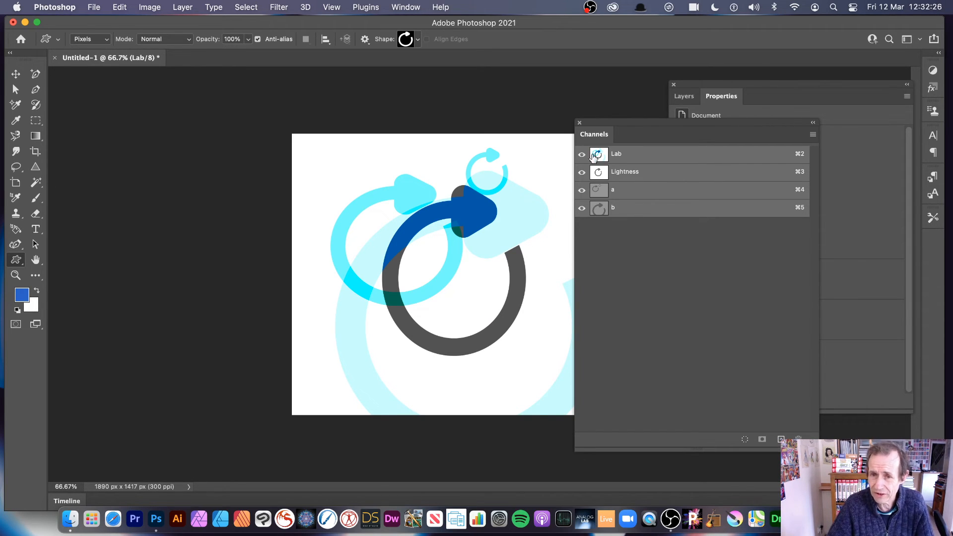
Step: Convert the Lab image to Grayscale, check its channels and close the channel list
drag(650, 122, 754, 261)
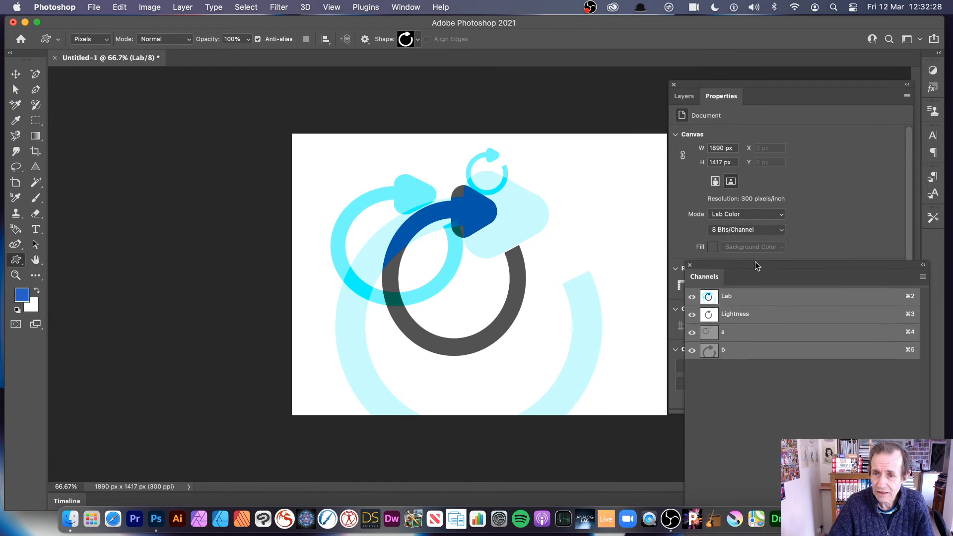
click(743, 213)
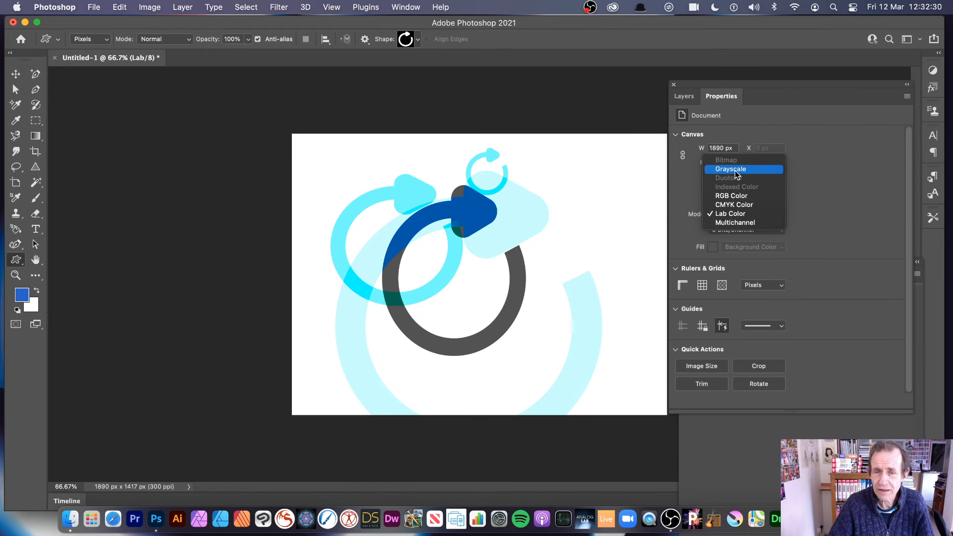
click(737, 171)
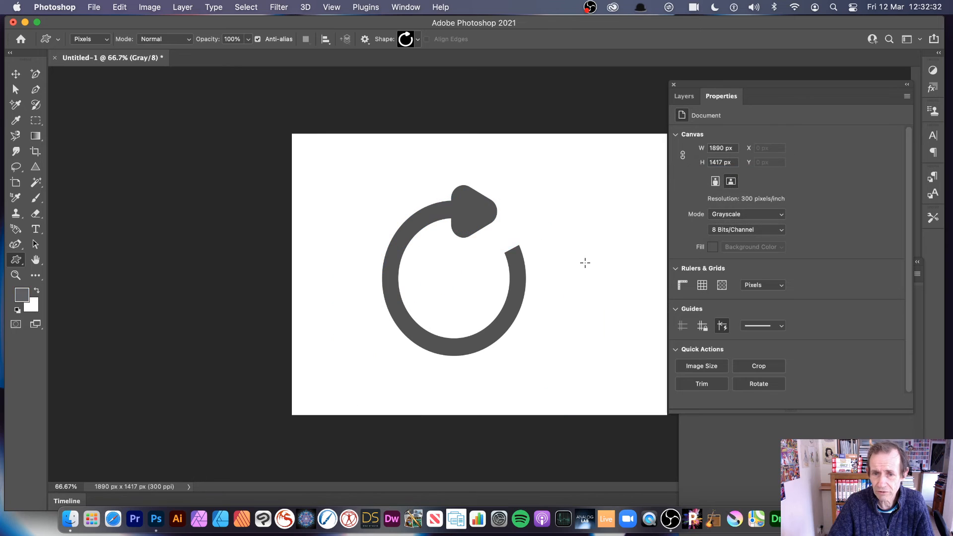
click(755, 426)
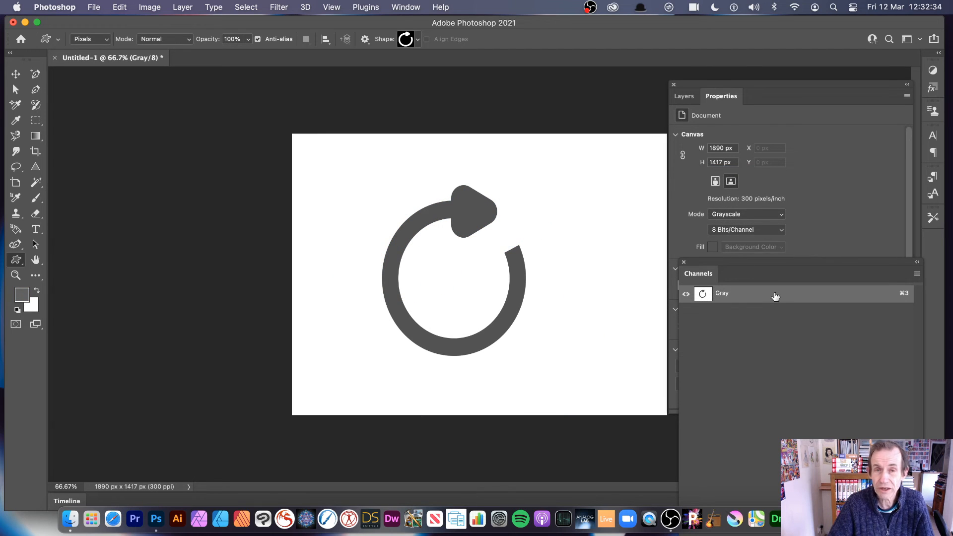
click(684, 263)
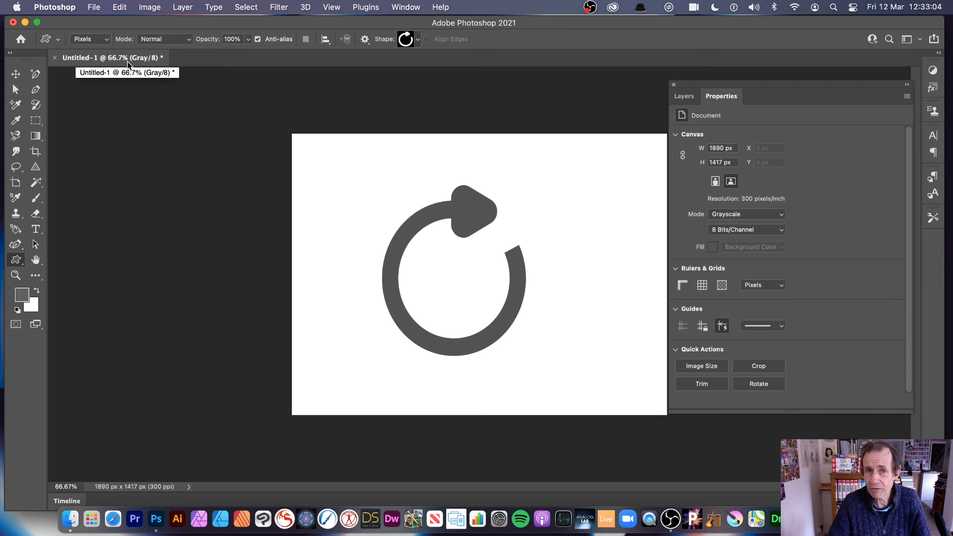
click(729, 214)
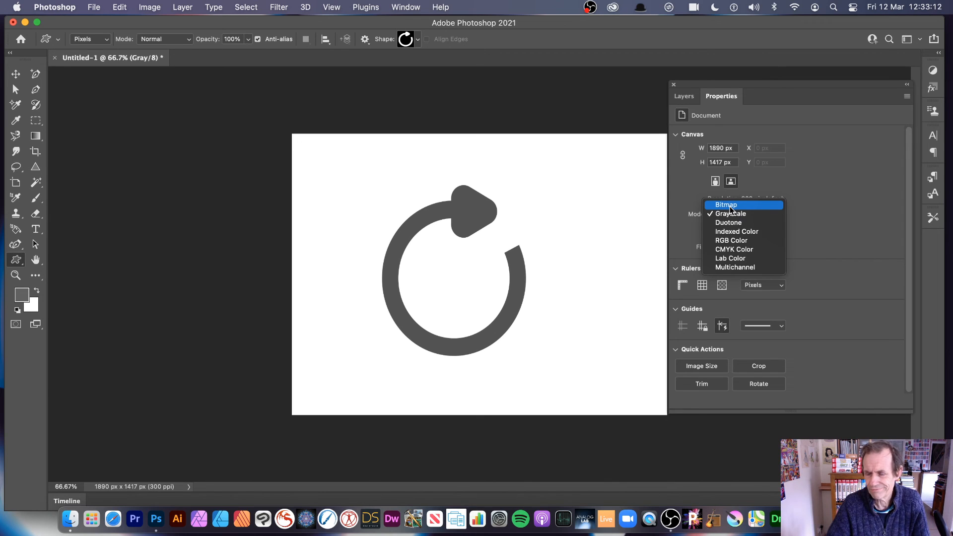
click(823, 190)
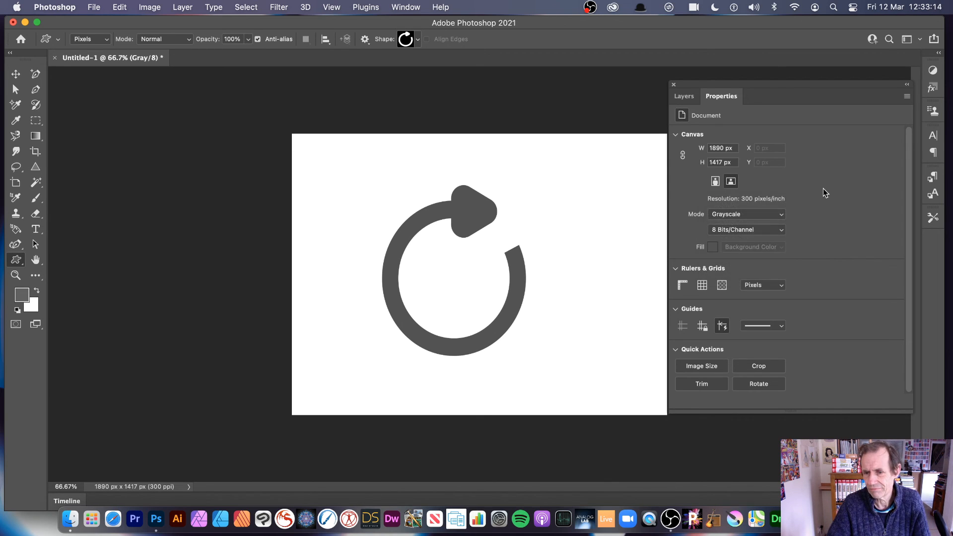